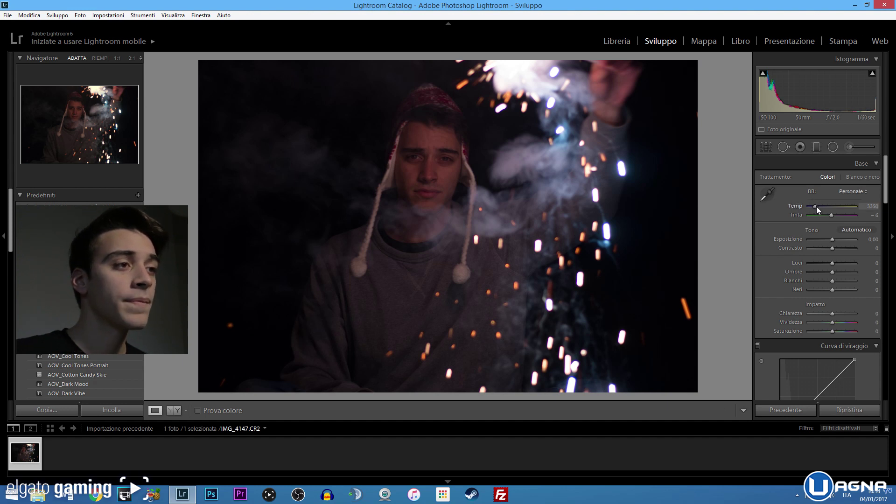
Set white balance to Temp 3515 and Tint +2, and Exposure to +0,25
drag(817, 208, 818, 209)
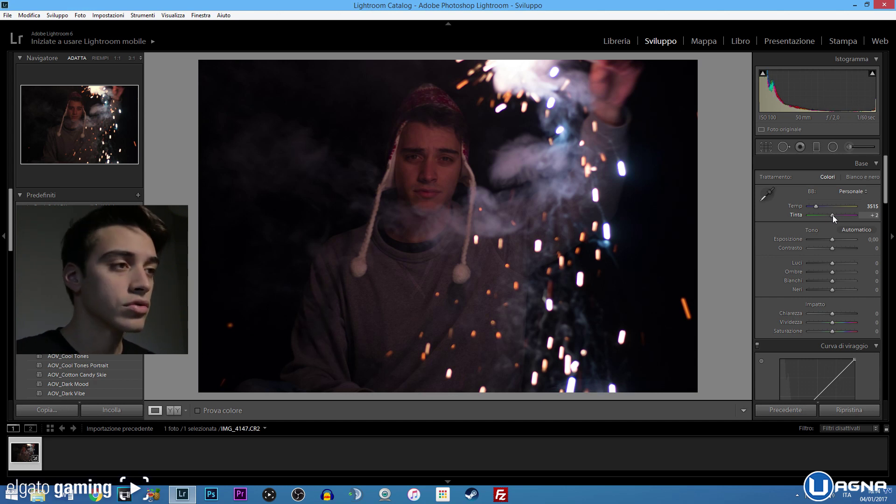
drag(832, 216, 834, 218)
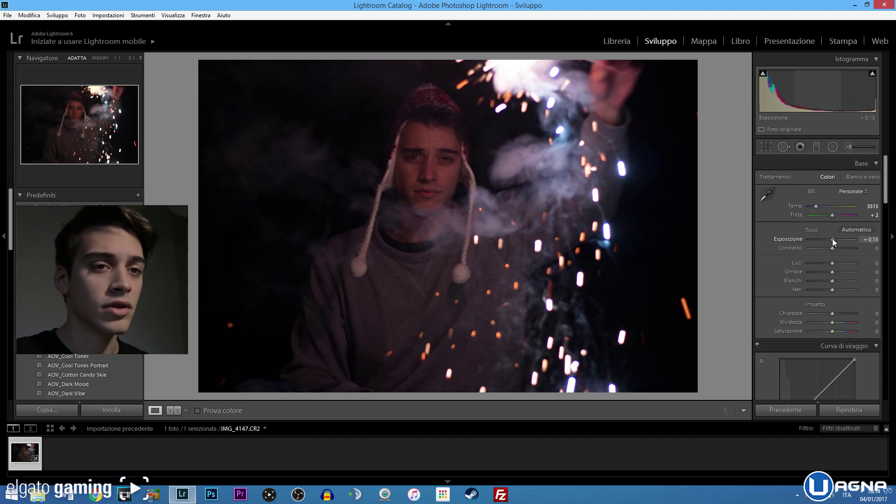
drag(834, 241, 835, 242)
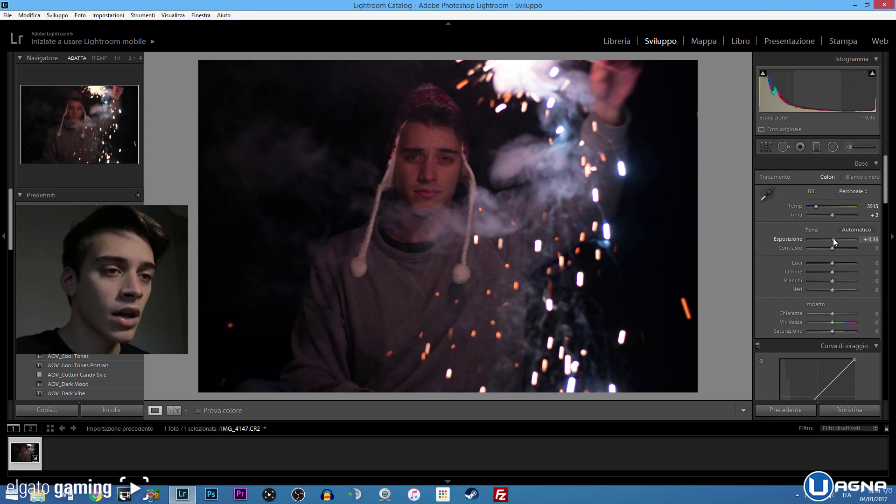
drag(835, 241, 832, 242)
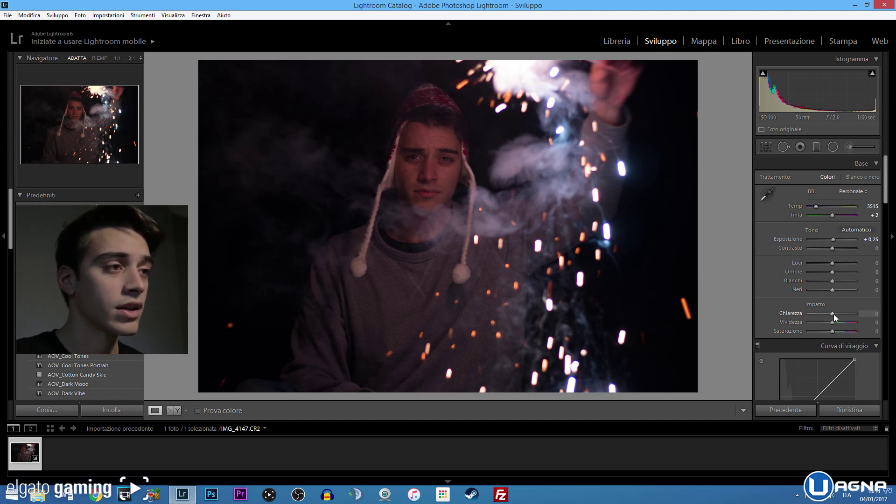
Sweep the Clarity slider through its range and settle it at +17
drag(833, 315, 835, 314)
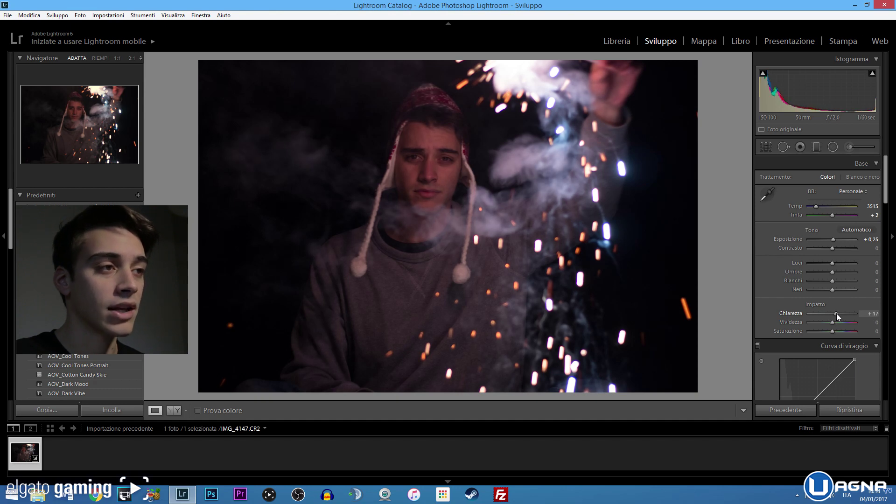
mouse_move(836, 316)
mouse_down()
mouse_move(817, 317)
mouse_move(875, 317)
mouse_up()
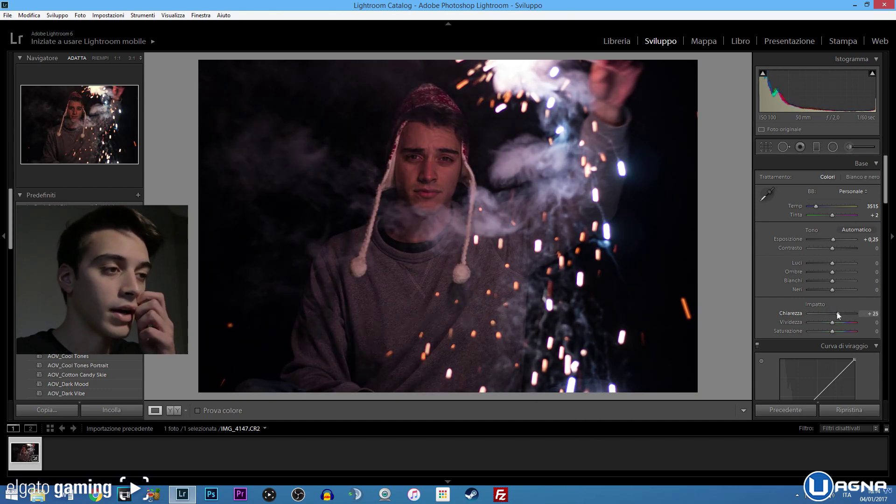
drag(875, 316, 836, 315)
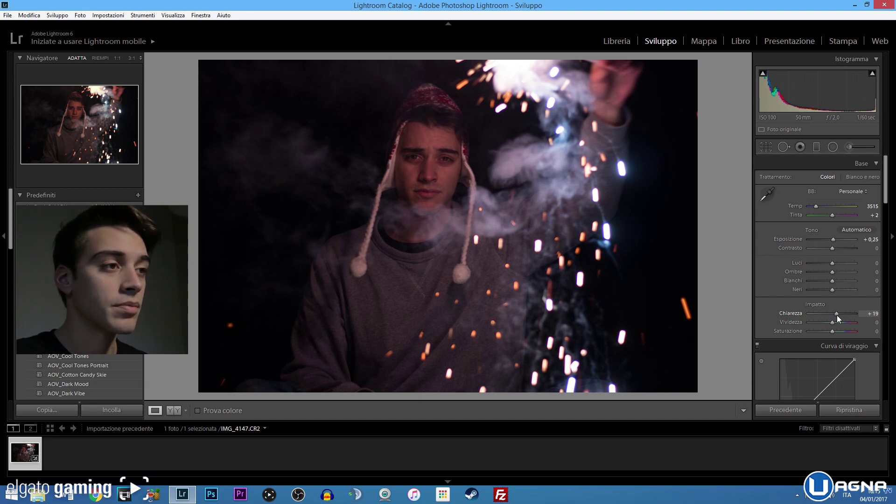
drag(836, 315, 836, 315)
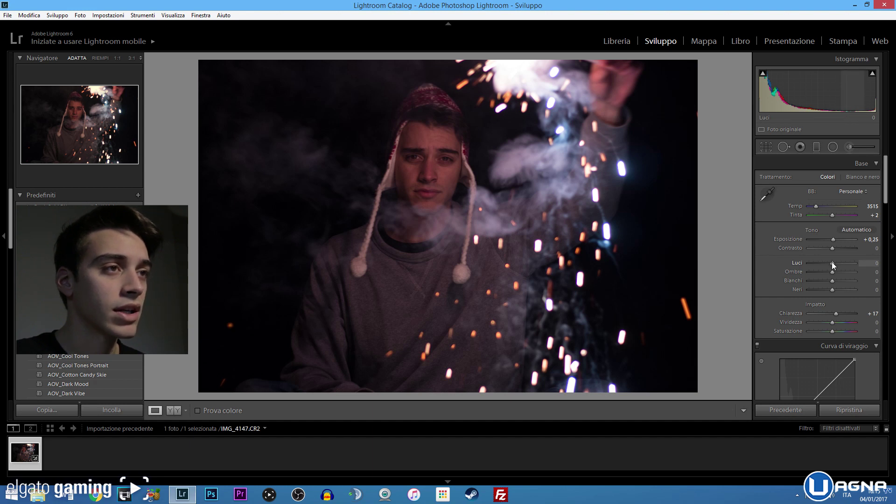
Set Highlights −25 and Shadows +31, then Blacks −7 using the Alt clipping preview
mouse_move(830, 266)
mouse_down()
mouse_move(846, 269)
mouse_move(834, 276)
mouse_up()
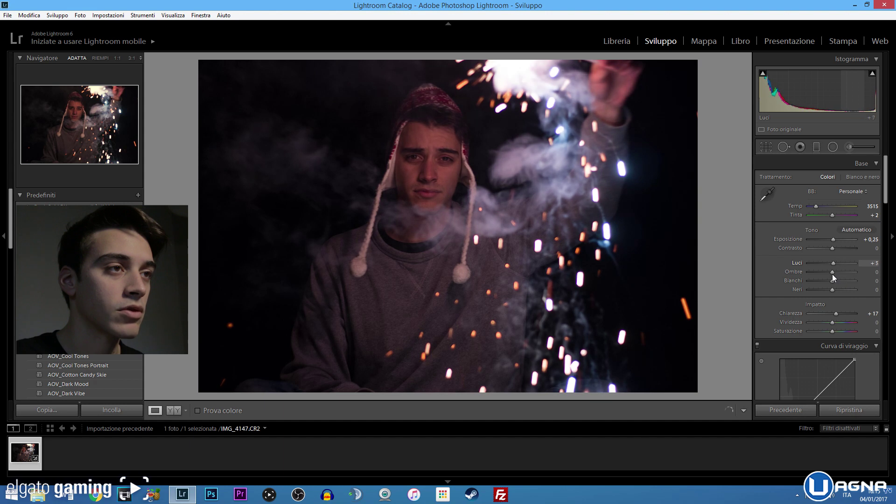
drag(834, 276, 826, 269)
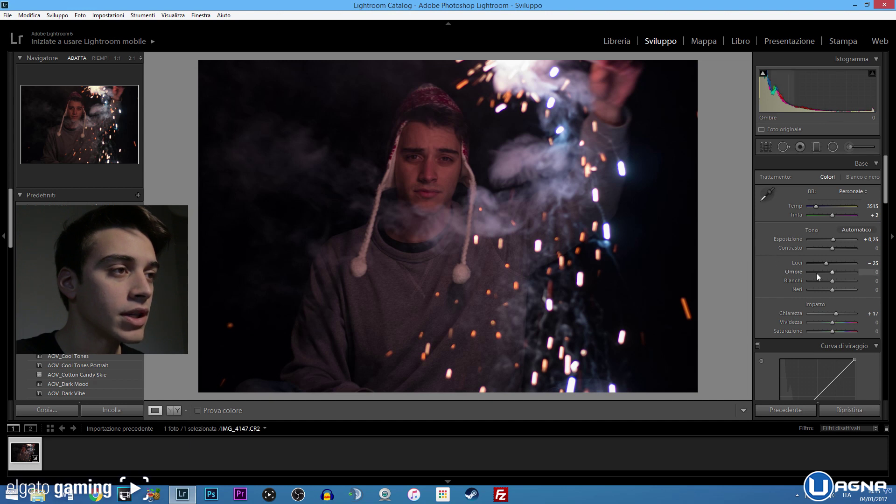
drag(832, 272, 837, 271)
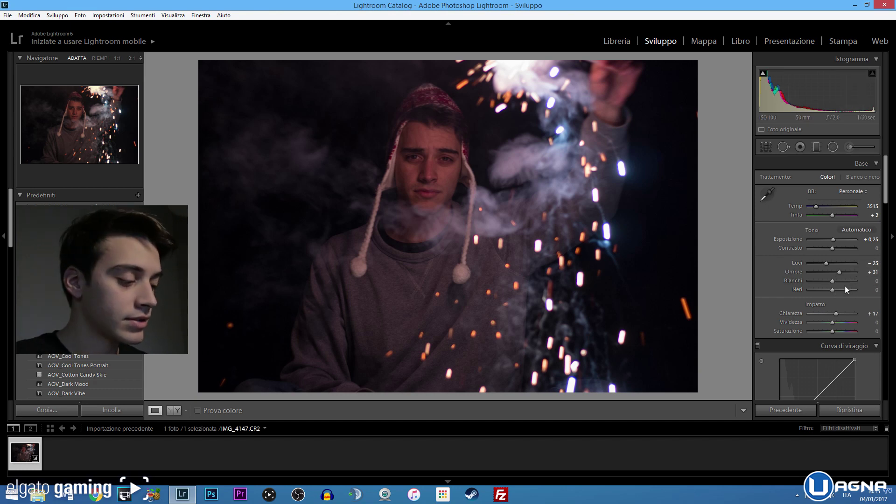
key(alt)
drag(833, 290, 833, 290)
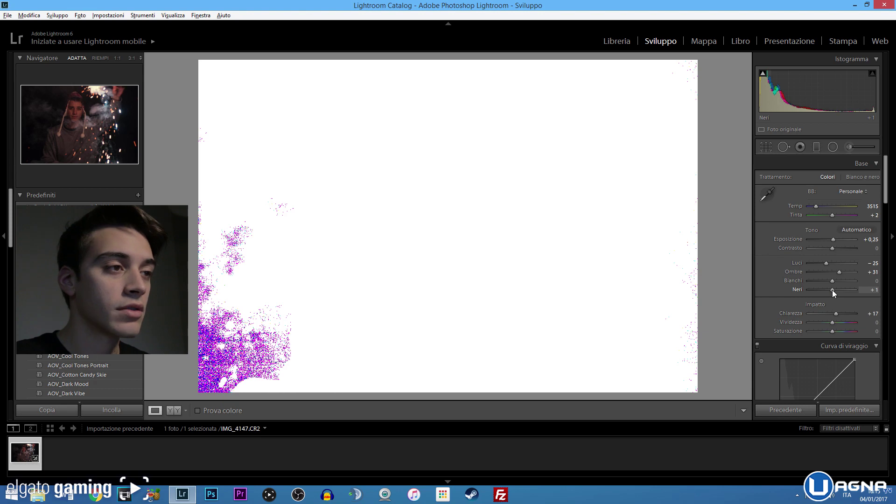
drag(833, 290, 830, 290)
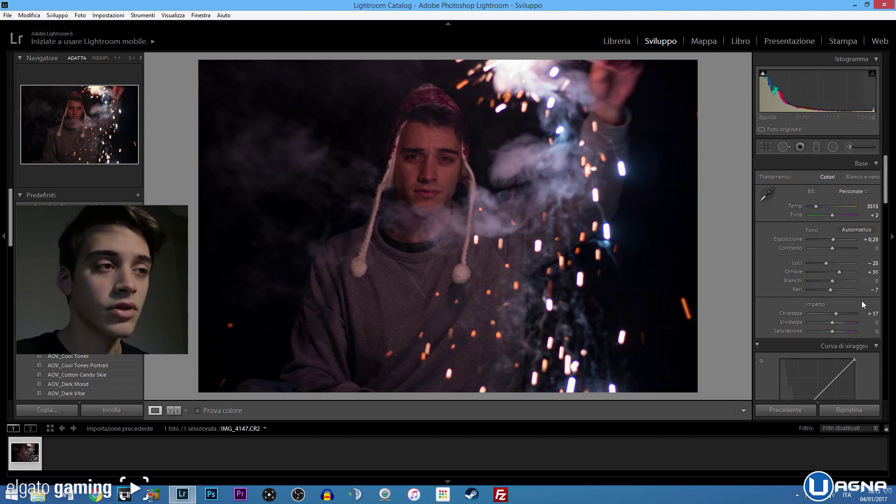
Raise Vibrance to +52 and lower Saturation to −5
scroll(844, 319, down, 3)
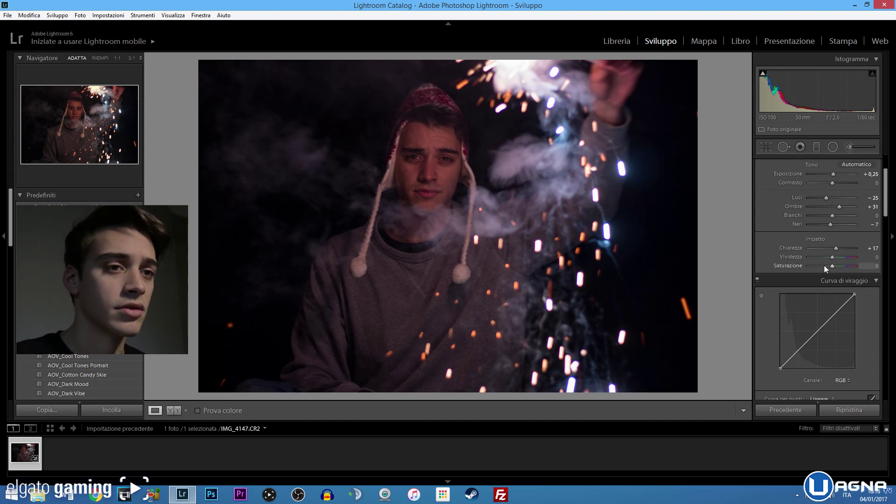
drag(832, 257, 841, 258)
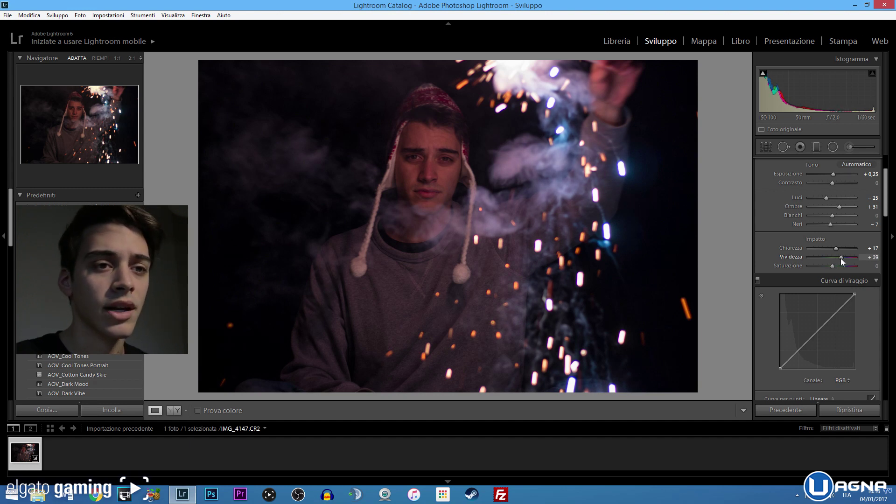
drag(843, 259, 844, 259)
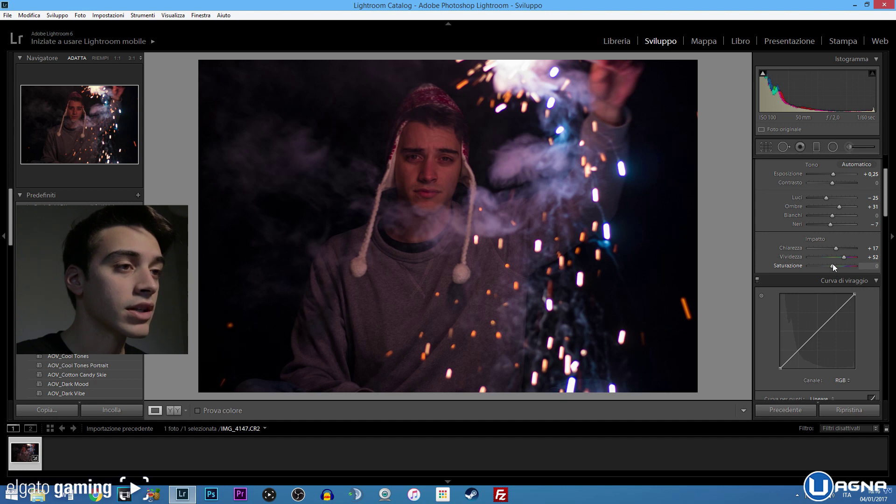
drag(832, 265, 829, 264)
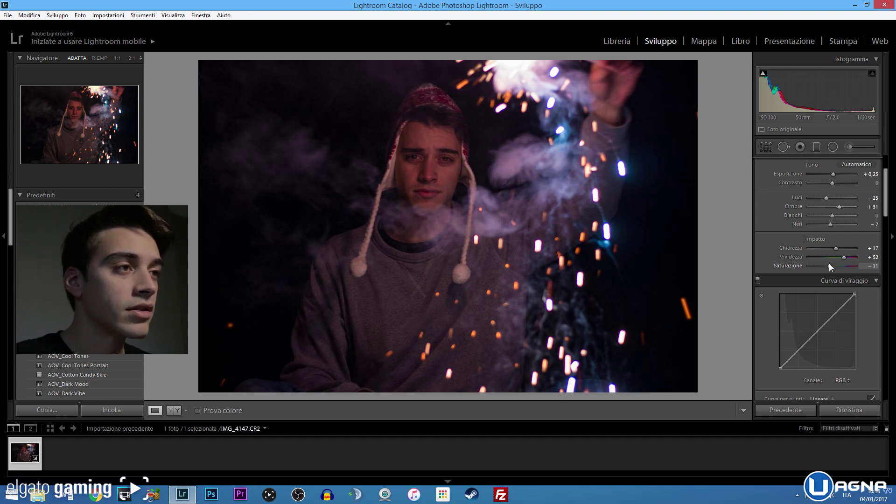
drag(830, 265, 831, 265)
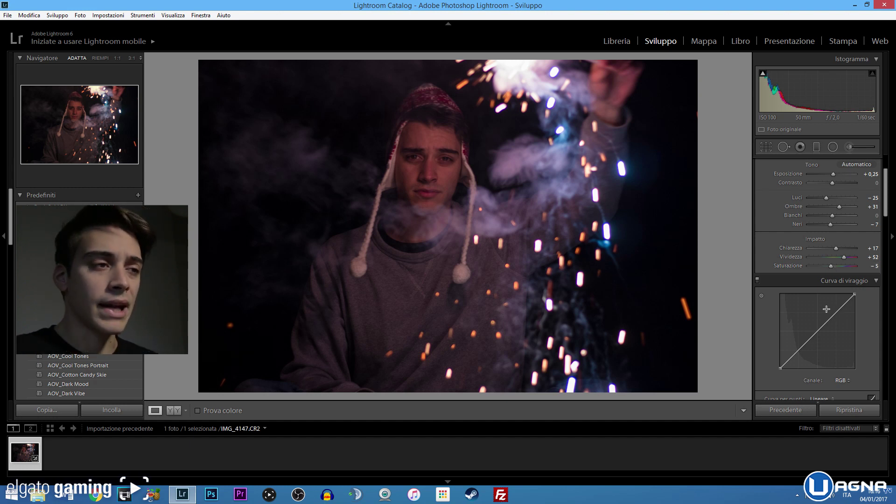
Check the Red tone-curve channel, return to RGB, and add a control point to the curve
scroll(823, 330, down, 3)
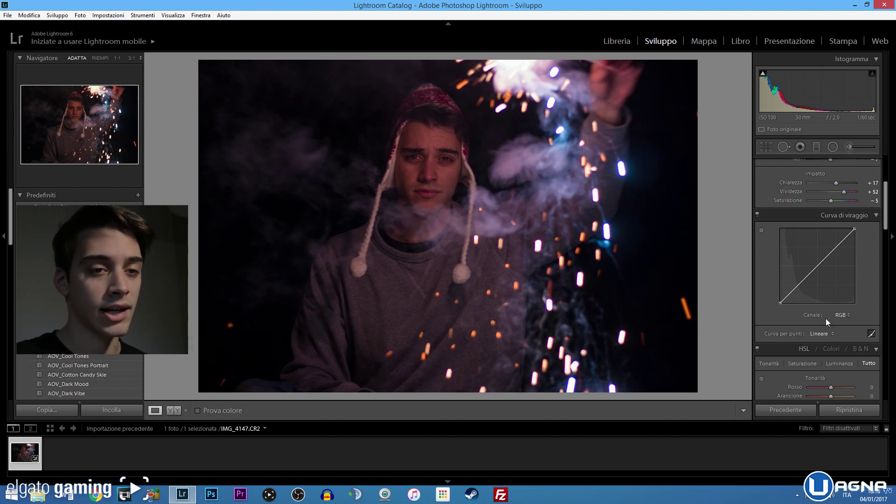
click(847, 316)
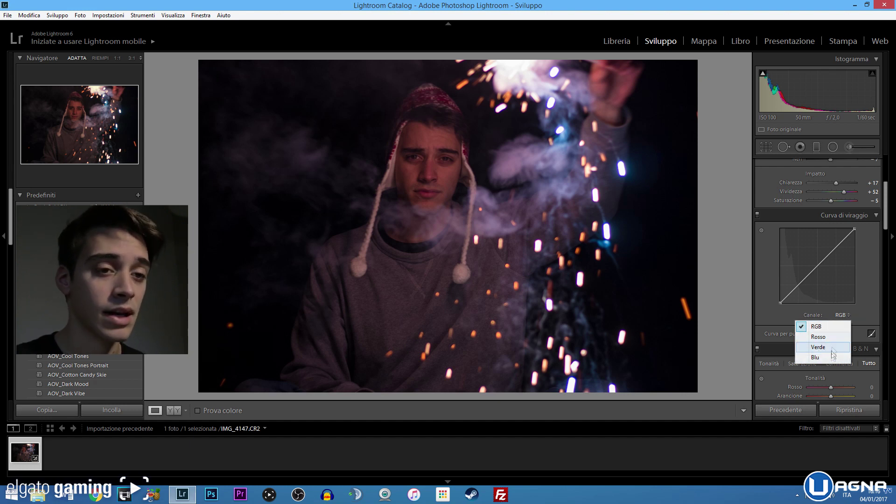
click(835, 338)
click(840, 315)
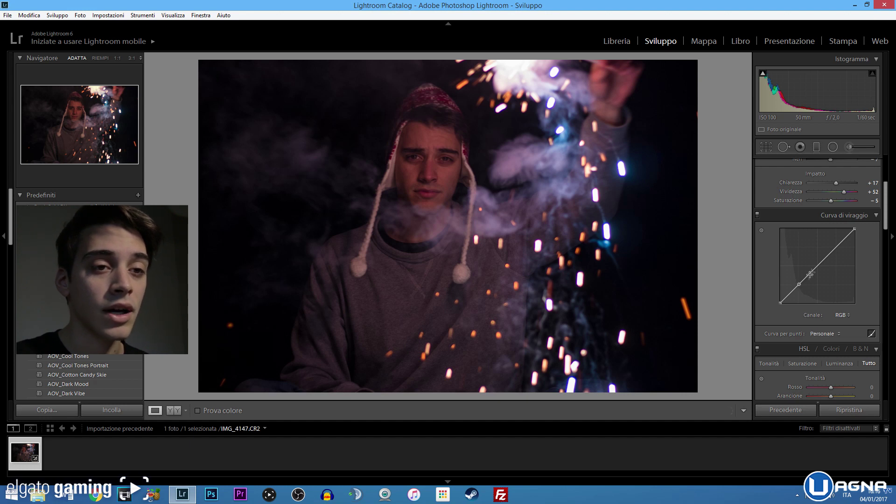
click(835, 248)
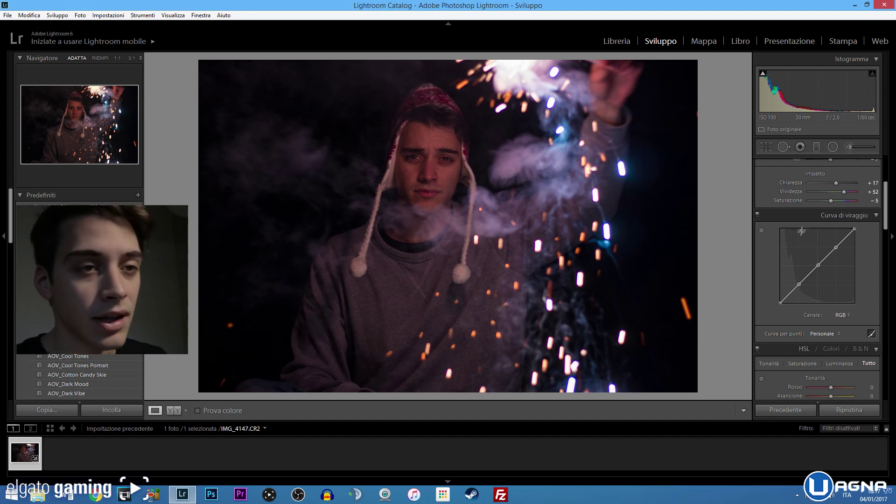
scroll(833, 303, up, 5)
scroll(834, 302, down, 5)
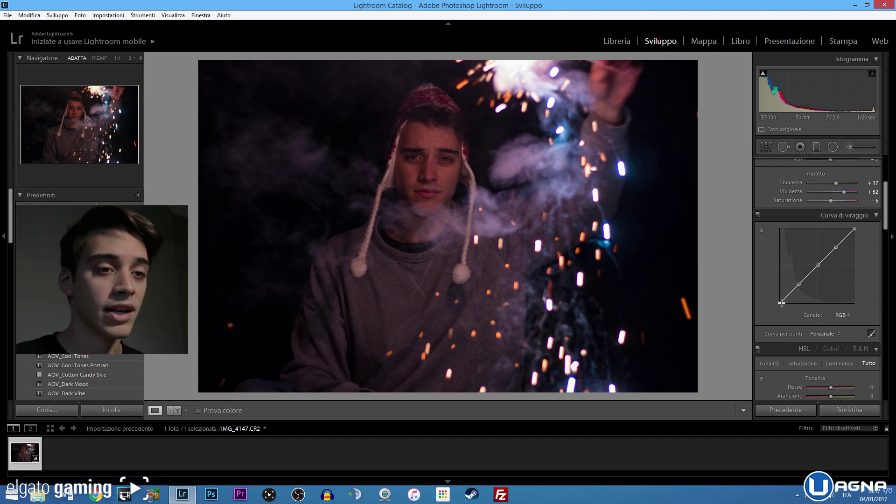
Lift the curve's black point to fade shadows and raise the upper point to brighten highlights
mouse_move(781, 301)
mouse_down()
mouse_move(791, 289)
mouse_move(780, 300)
mouse_up()
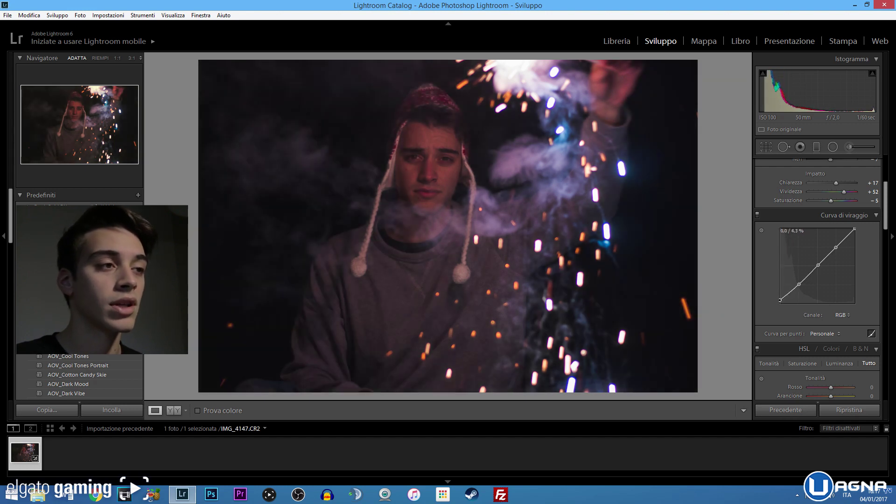
drag(779, 300, 780, 298)
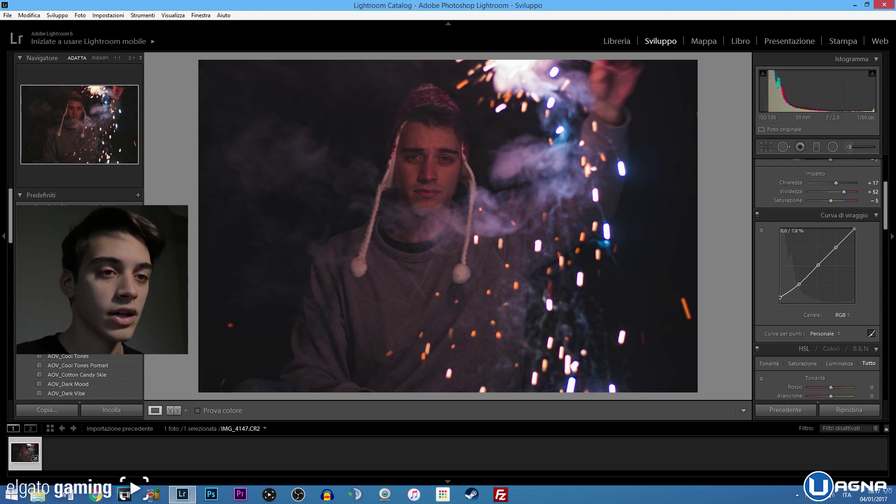
drag(780, 297, 780, 299)
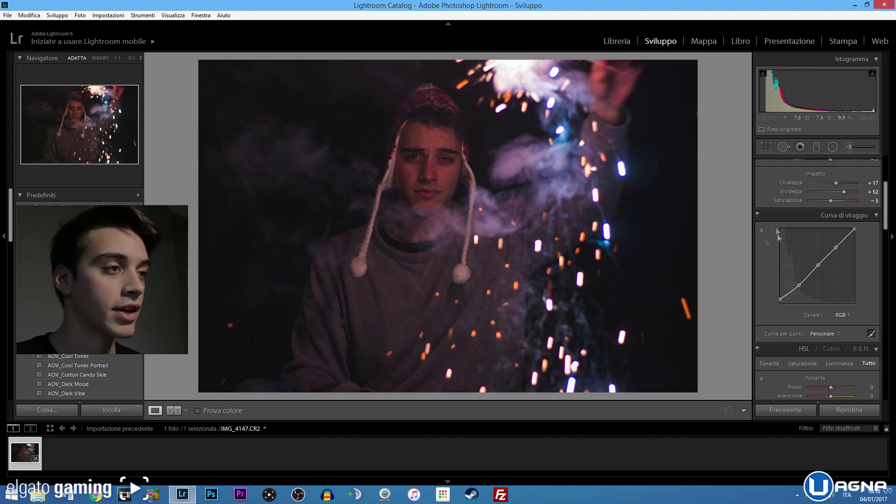
drag(836, 247, 838, 244)
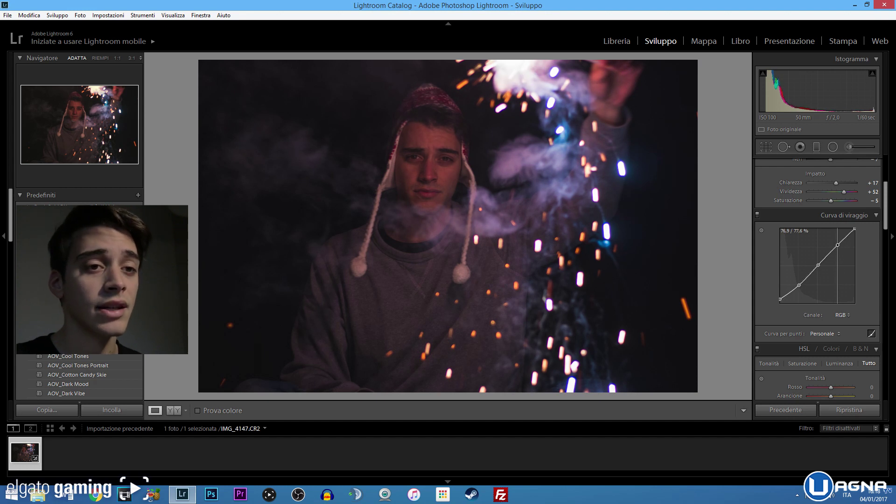
drag(837, 245, 836, 246)
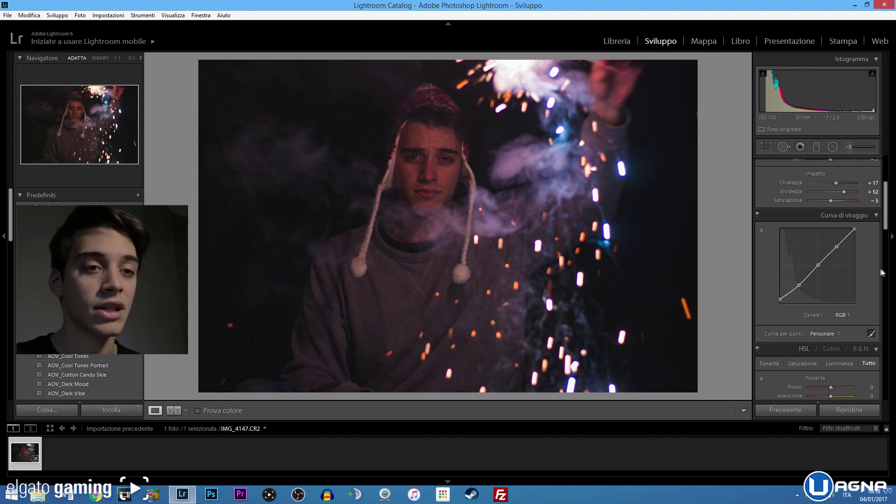
drag(836, 246, 837, 243)
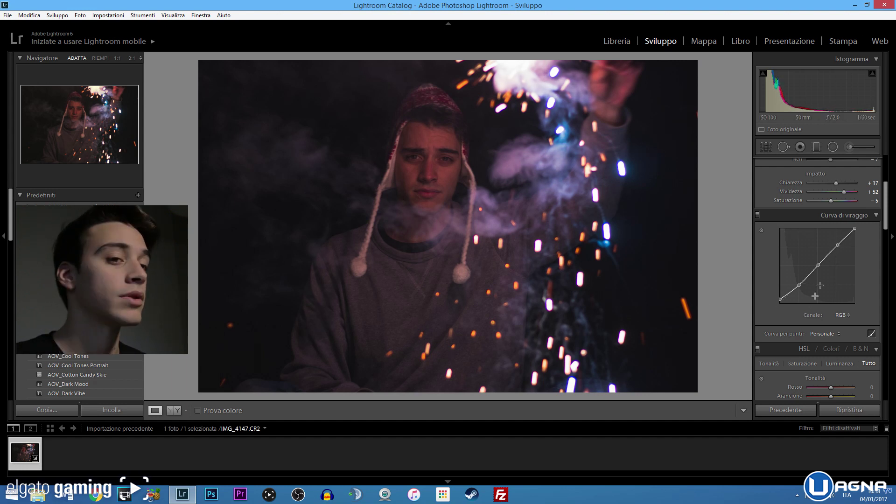
Toggle the Tone Curve panel off and on to compare with and without the curve
click(756, 215)
click(756, 215)
click(757, 214)
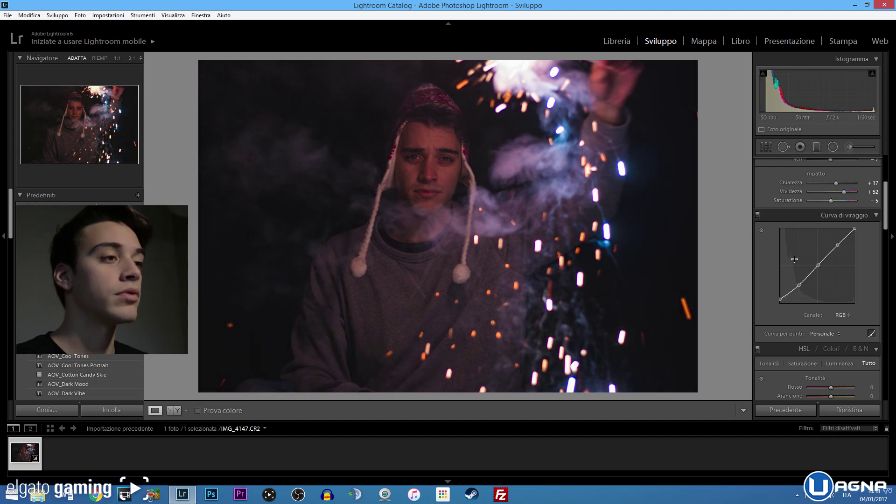
scroll(842, 287, down, 5)
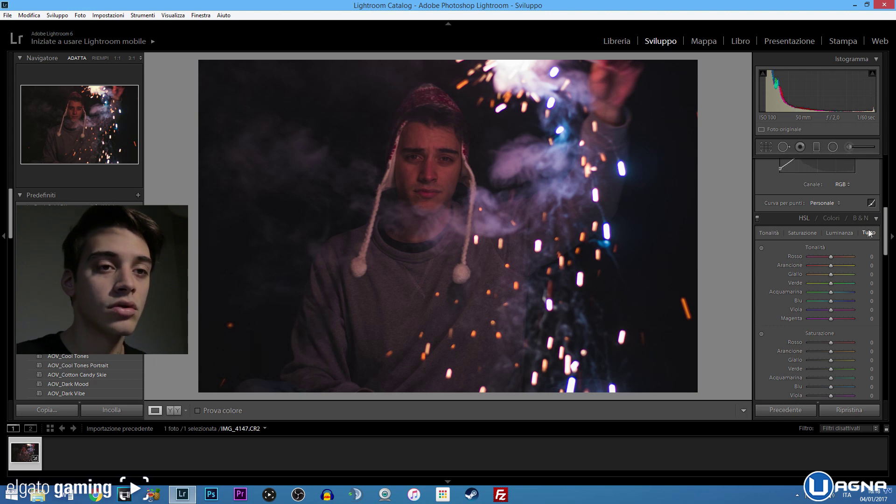
scroll(843, 295, down, 3)
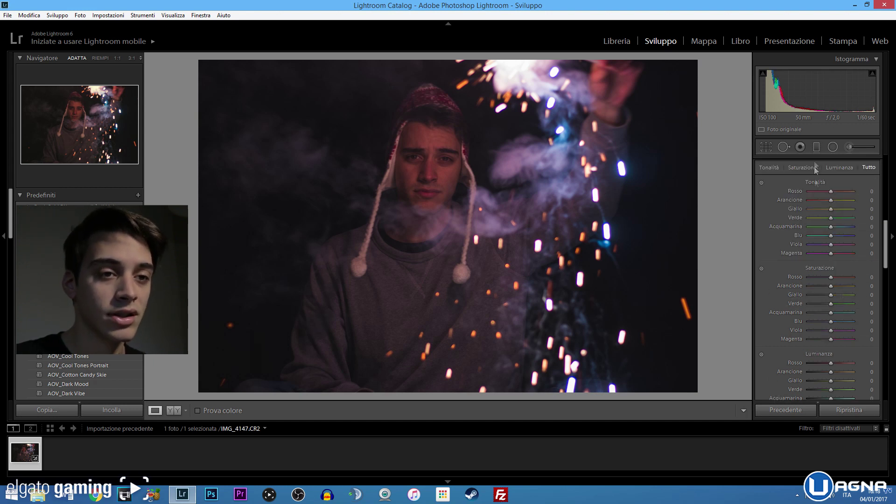
scroll(821, 326, down, 3)
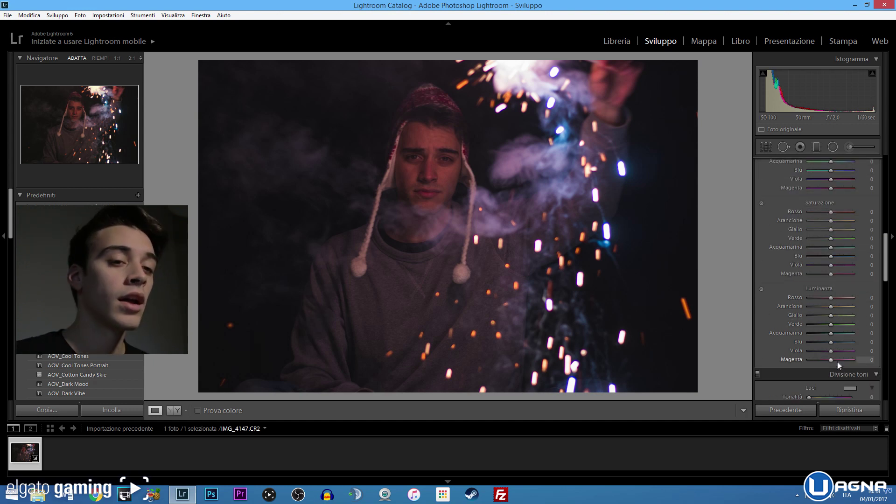
scroll(835, 354, up, 3)
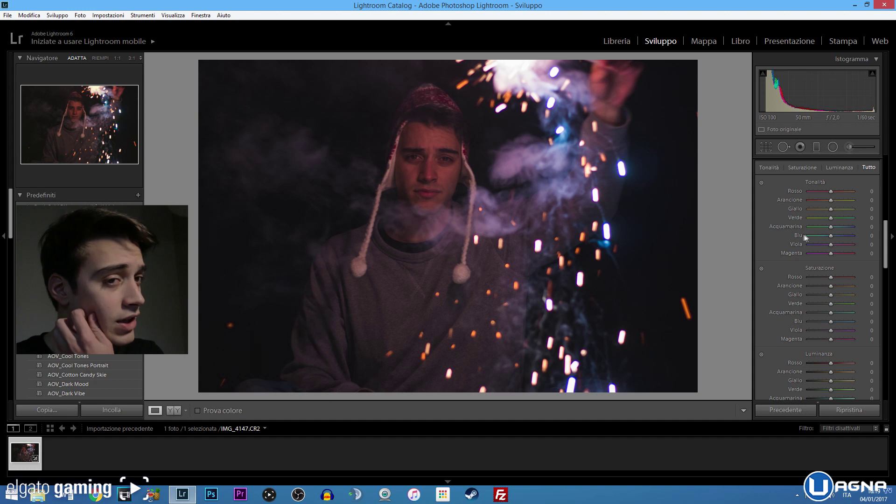
scroll(847, 298, down, 3)
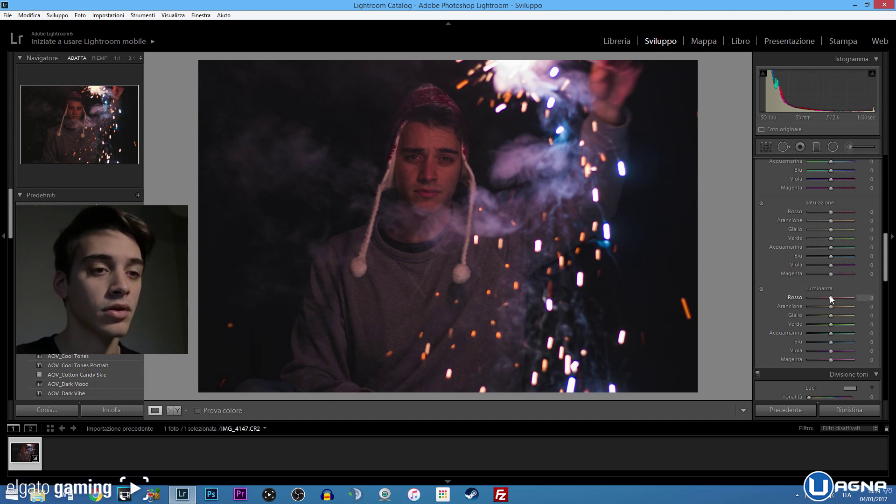
mouse_move(830, 298)
mouse_down()
mouse_move(809, 297)
mouse_move(847, 299)
mouse_move(830, 299)
mouse_up()
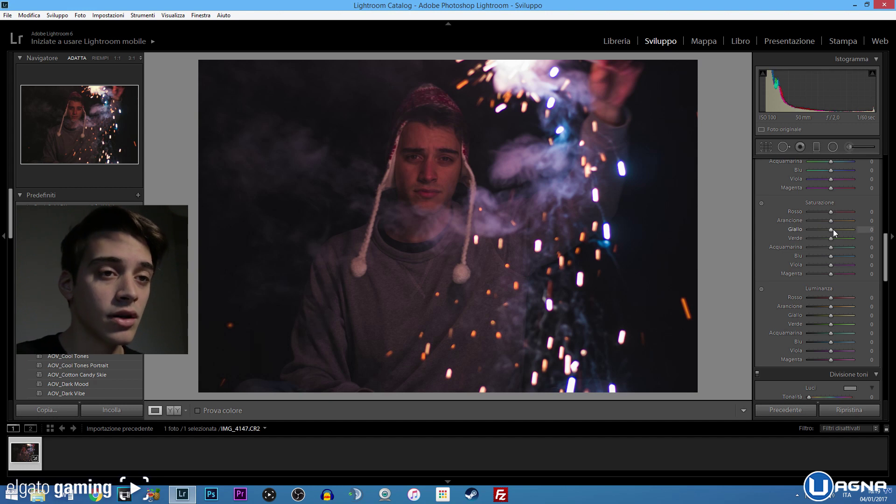
drag(830, 211, 833, 213)
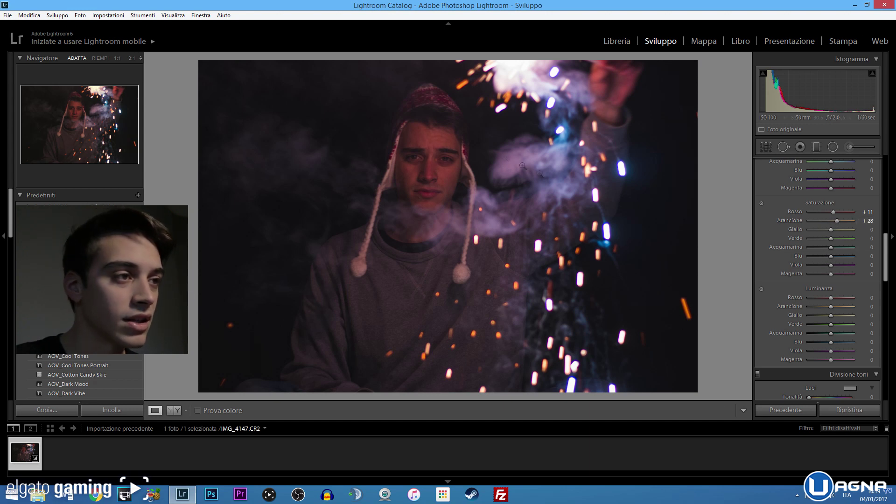
Set HSL saturation to Yellow +30, Blue +70, Purple +66, Magenta +49, resetting Orange to 0
drag(831, 230, 837, 234)
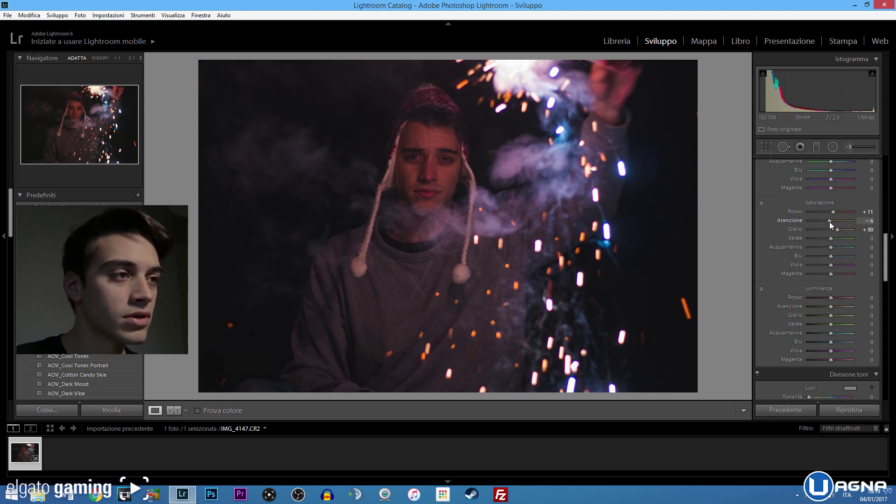
double_click(830, 222)
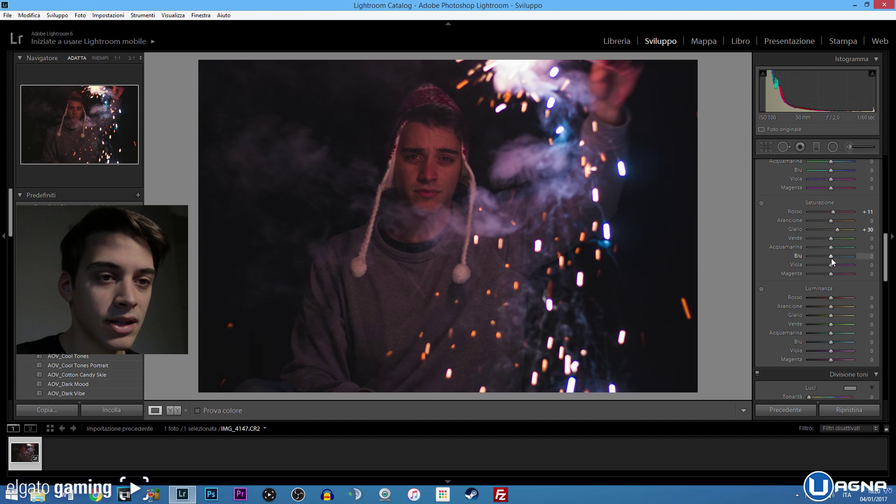
drag(830, 256, 847, 256)
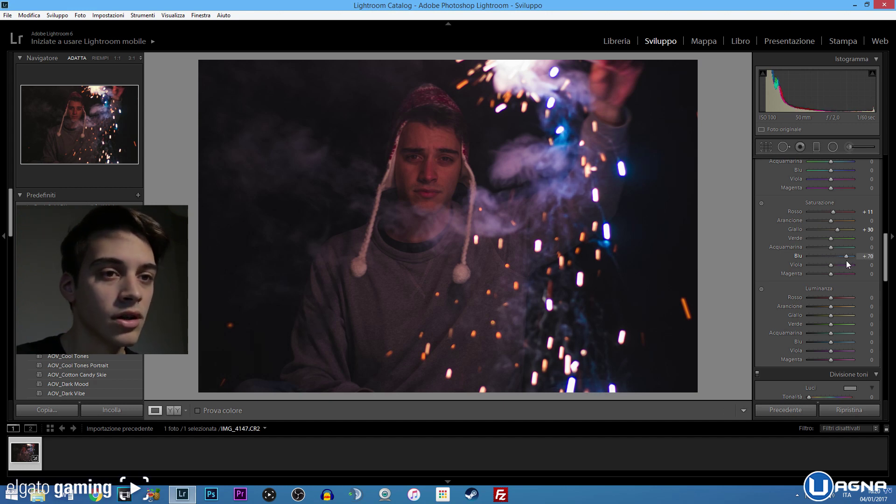
drag(830, 265, 846, 265)
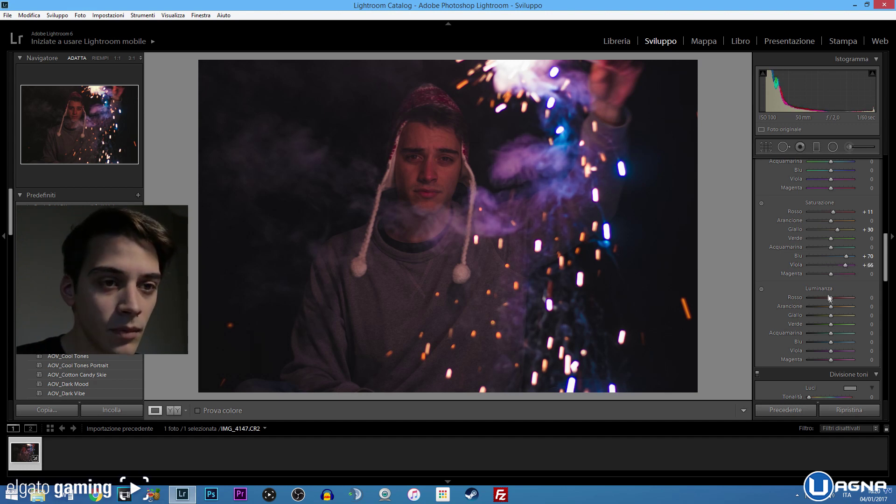
drag(831, 275, 838, 276)
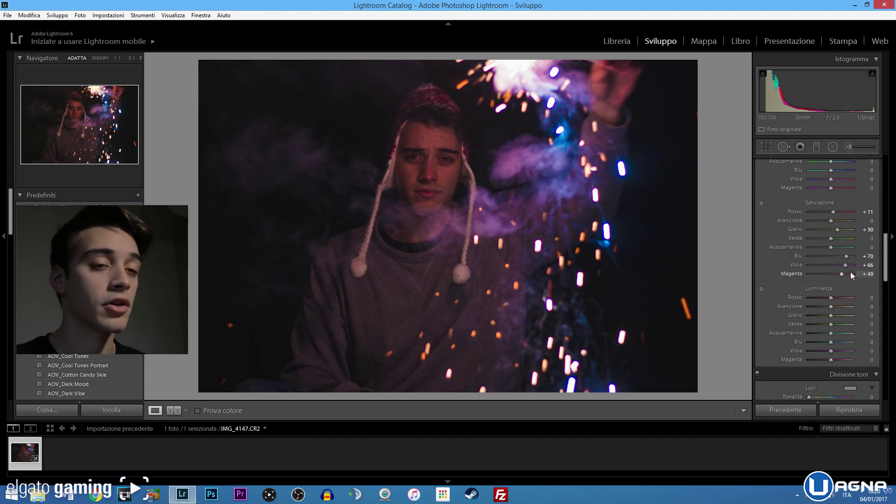
scroll(842, 292, down, 3)
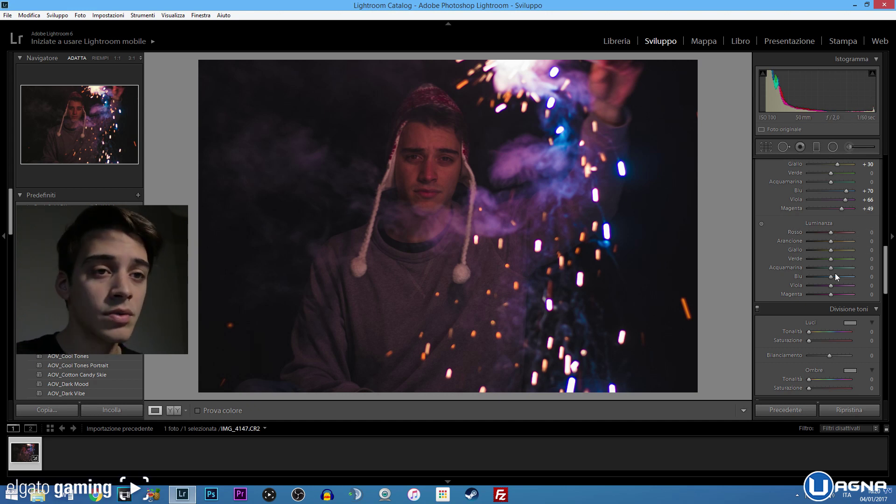
Darken HSL luminance to Blue −26 and Purple −34
drag(830, 277, 827, 279)
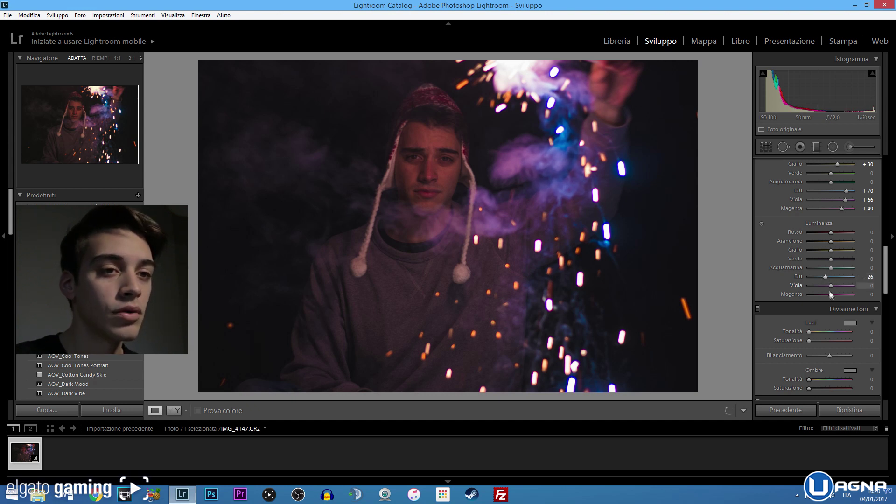
drag(831, 286, 824, 284)
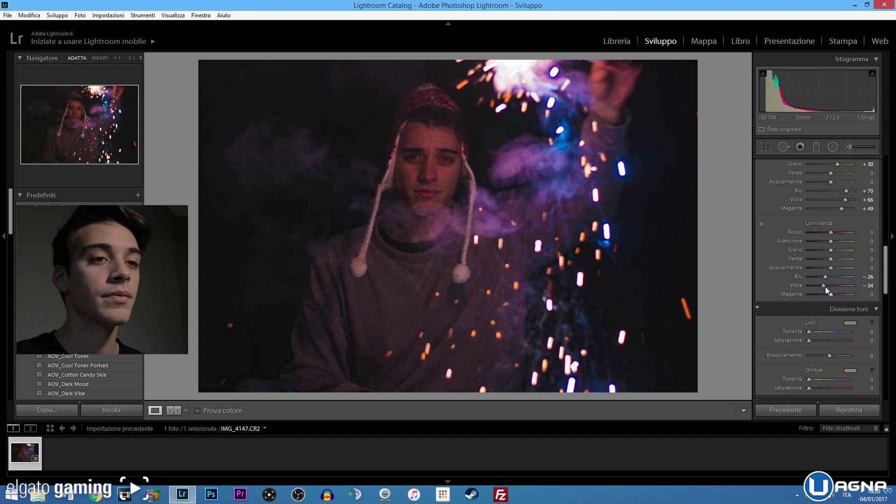
scroll(835, 338, down, 2)
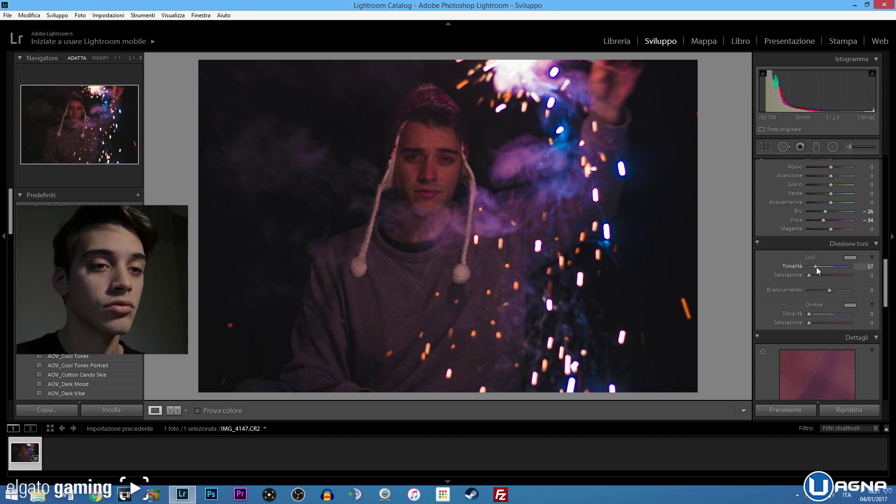
drag(809, 276, 815, 275)
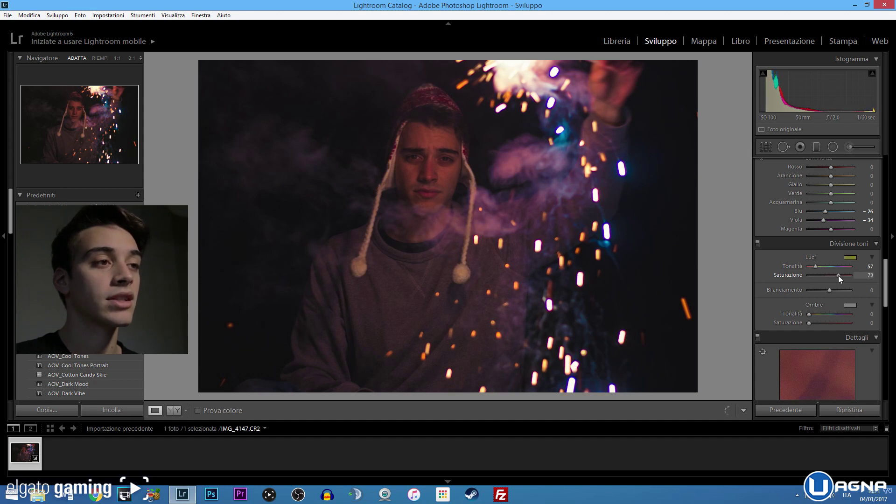
drag(830, 281, 816, 285)
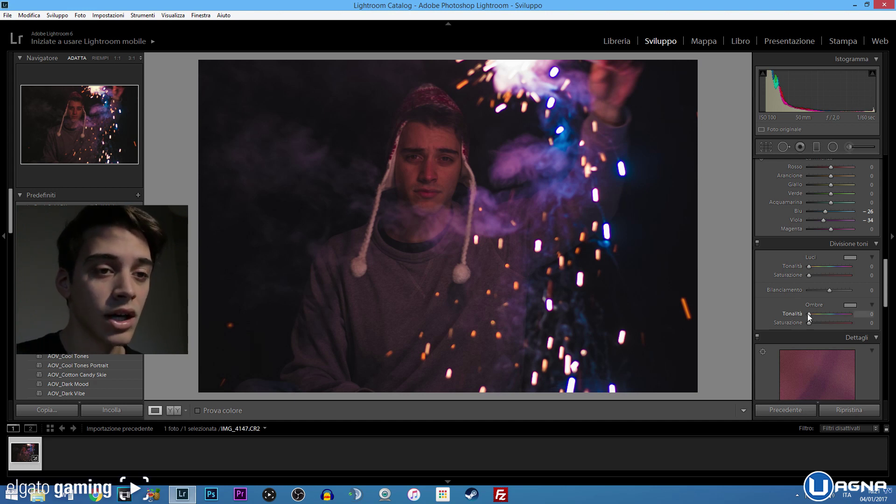
drag(813, 315, 815, 314)
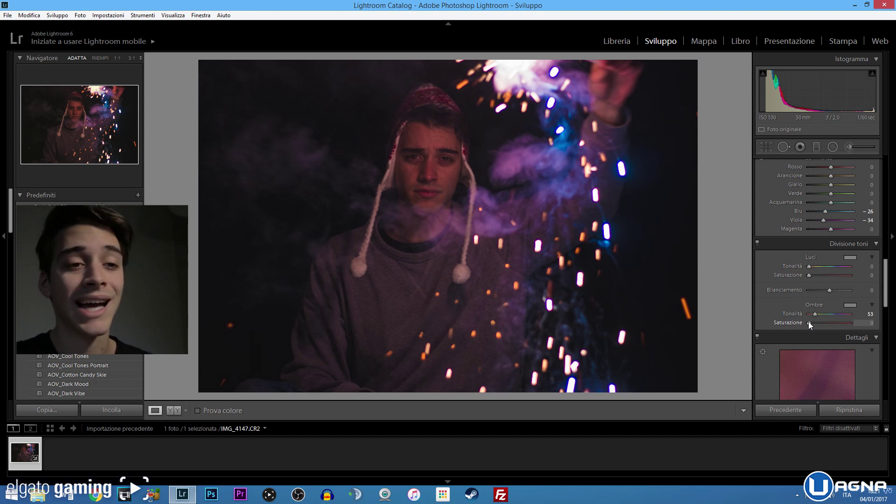
drag(809, 323, 824, 324)
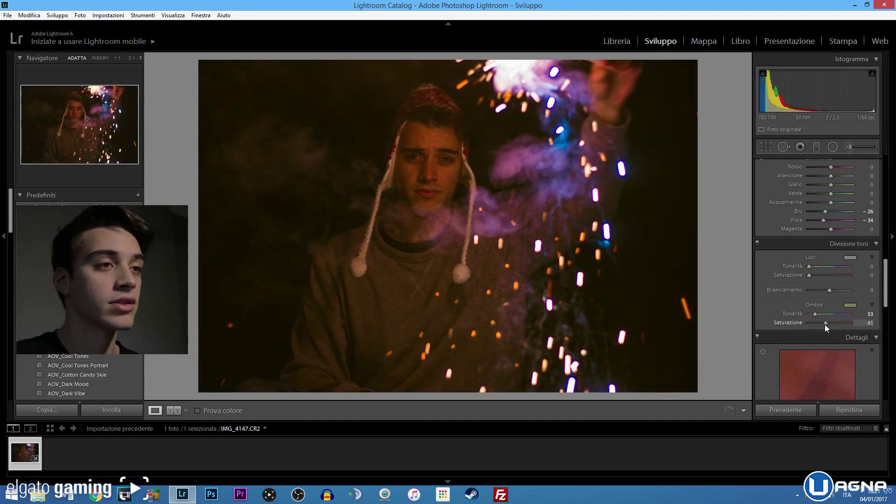
double_click(823, 323)
double_click(816, 314)
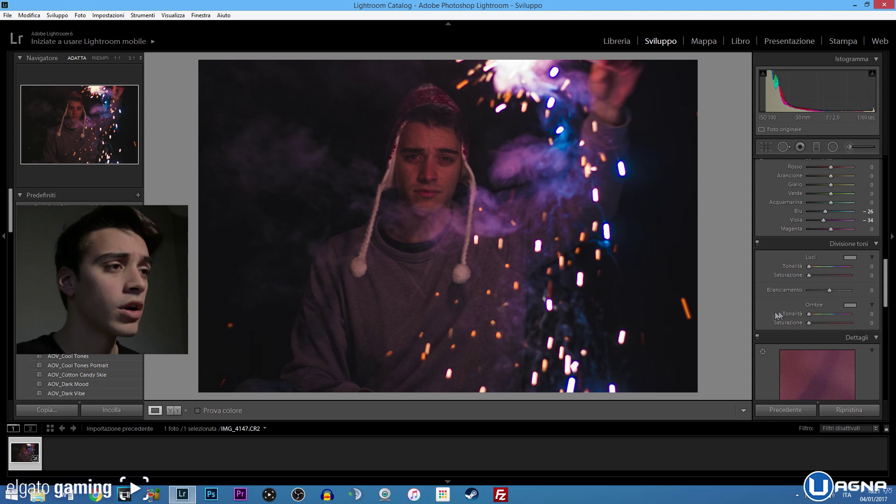
scroll(825, 321, down, 2)
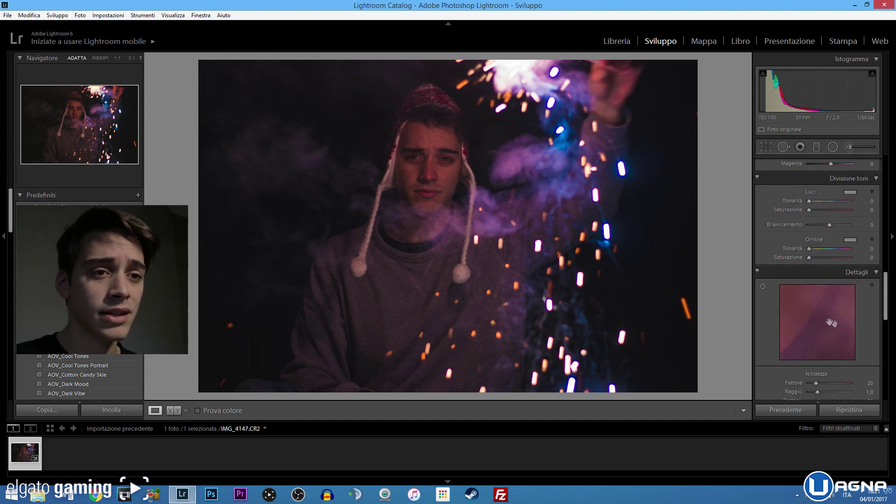
Raise the Detail panel's sharpening Amount to 46
scroll(821, 320, down, 2)
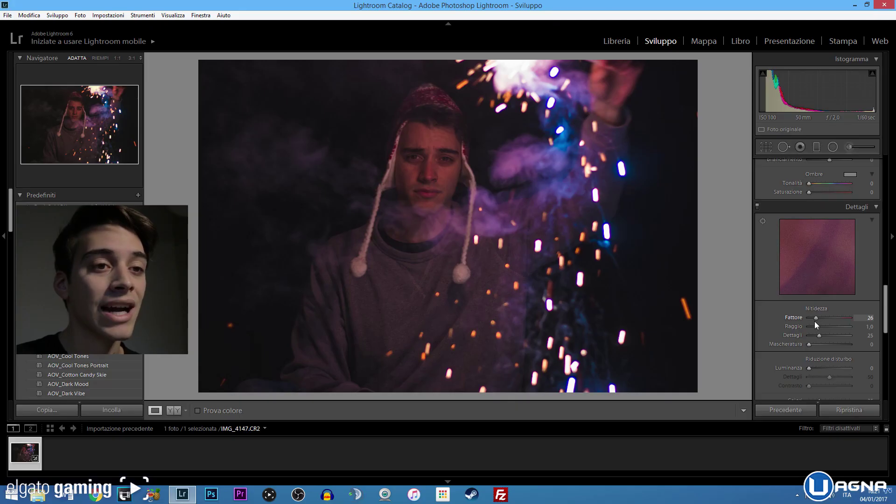
drag(815, 321, 820, 322)
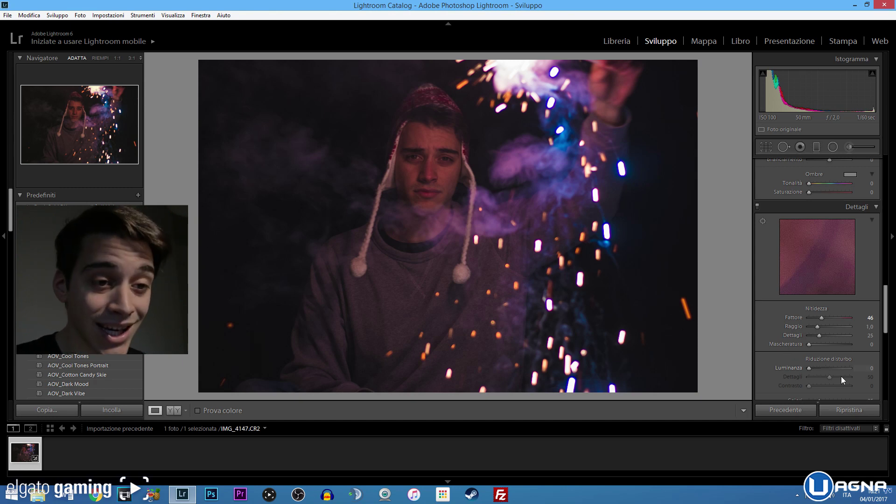
scroll(818, 360, down, 5)
scroll(836, 324, up, 5)
scroll(831, 327, up, 4)
scroll(821, 330, up, 4)
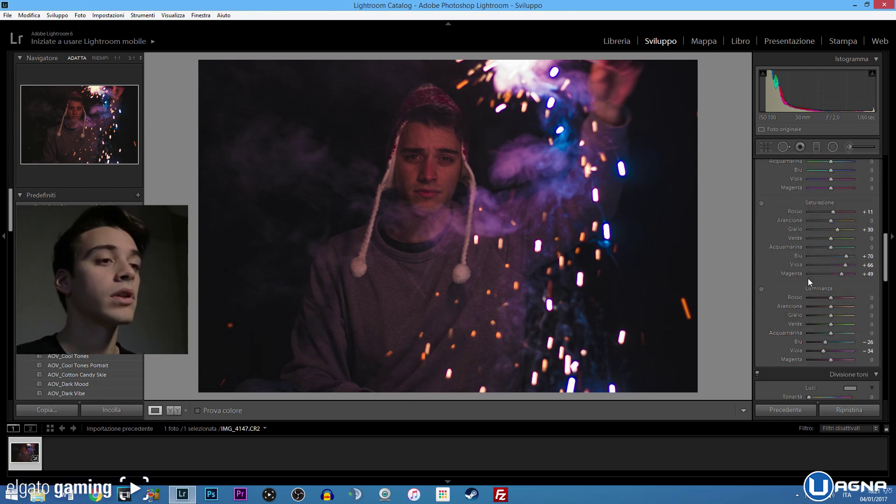
scroll(773, 269, down, 10)
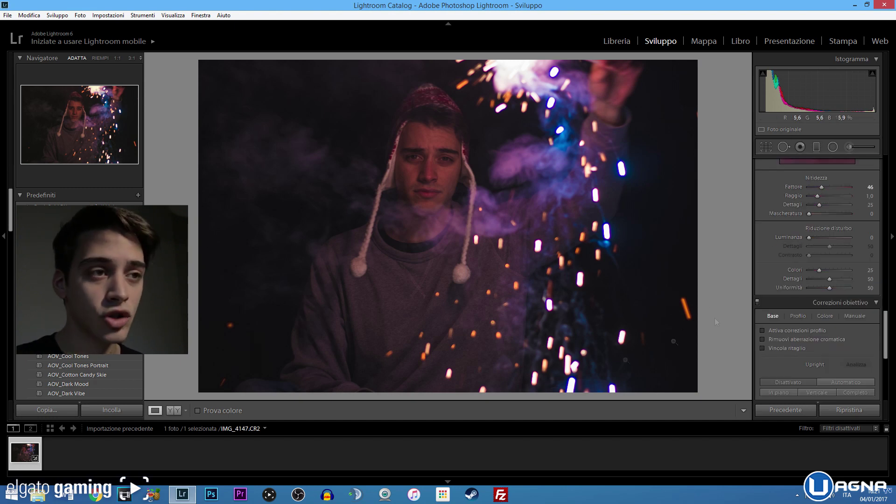
scroll(829, 282, up, 10)
scroll(829, 282, up, 8)
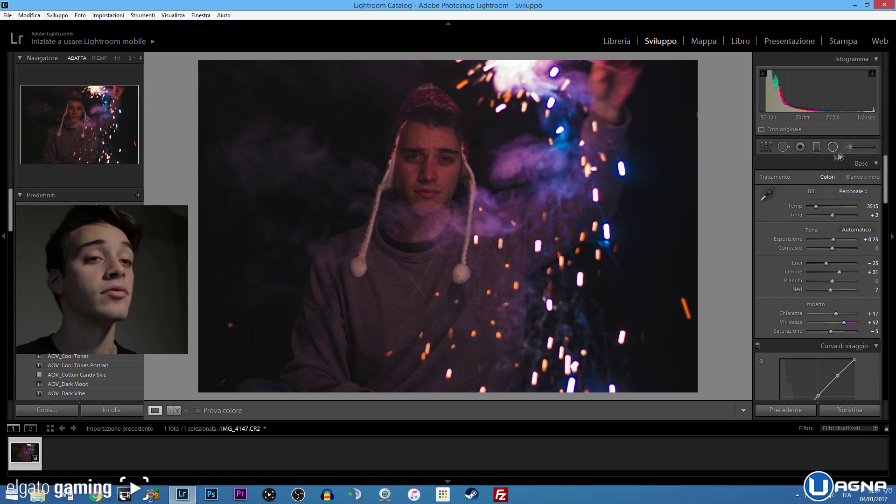
Crop the right edge inward to a 5 x 7 frame and apply the crop
click(765, 147)
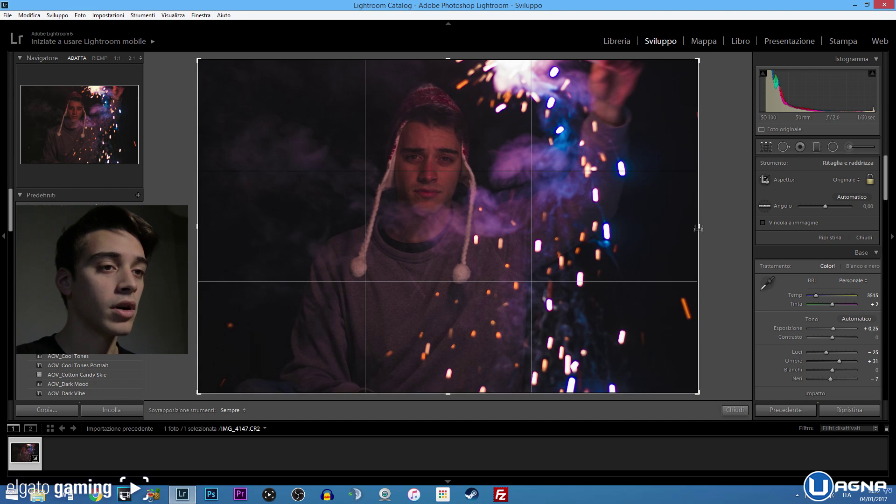
drag(698, 226, 688, 231)
drag(682, 231, 681, 232)
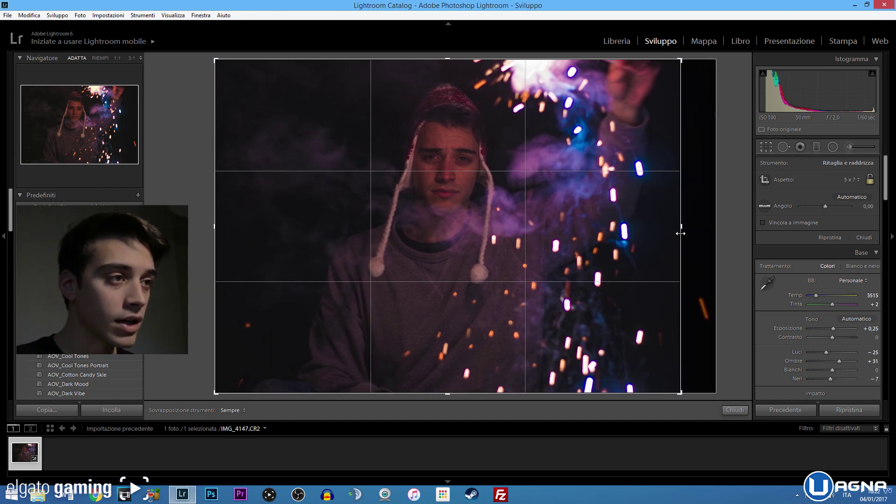
drag(681, 233, 680, 230)
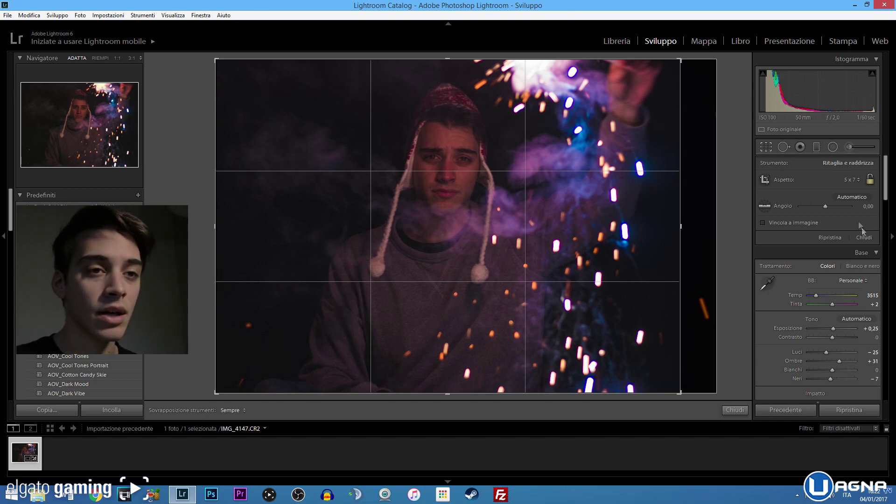
key(Return)
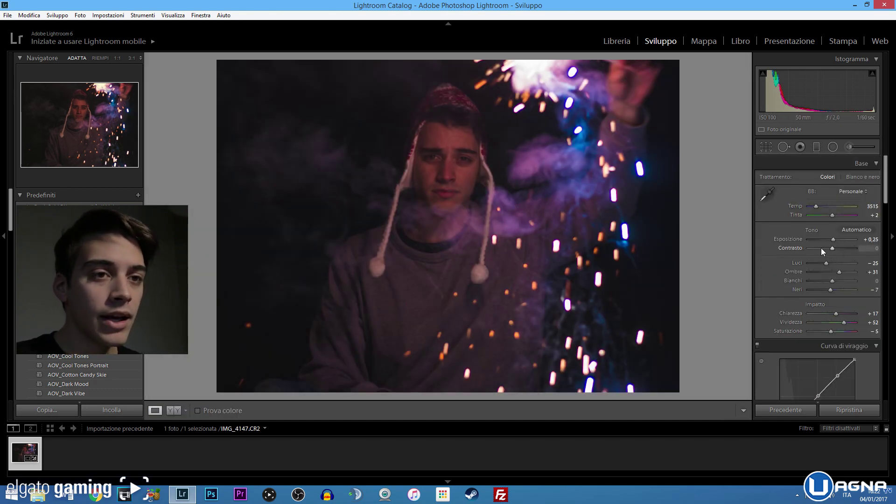
Draw a radial filter oval centred over the face
click(833, 147)
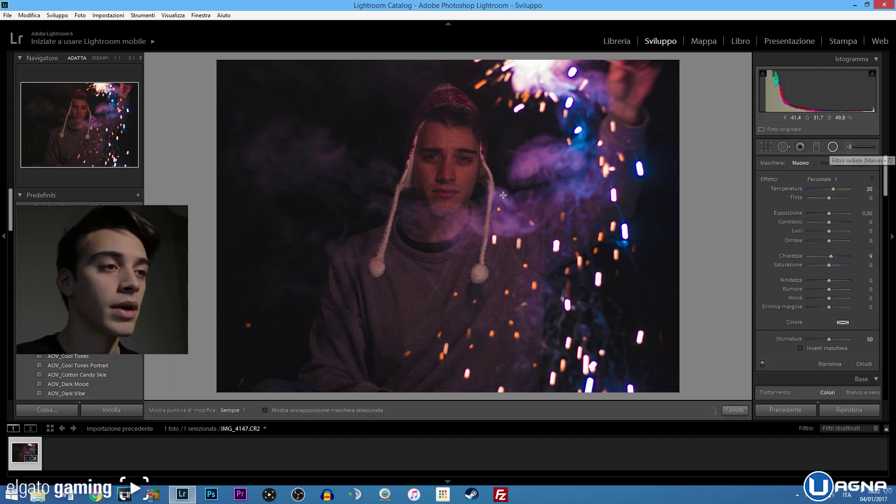
drag(467, 198, 503, 260)
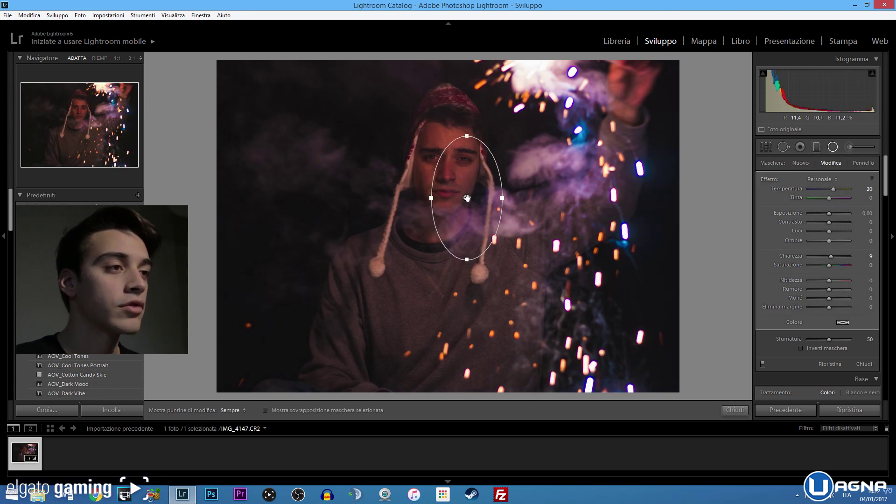
drag(466, 198, 447, 154)
drag(449, 217, 448, 232)
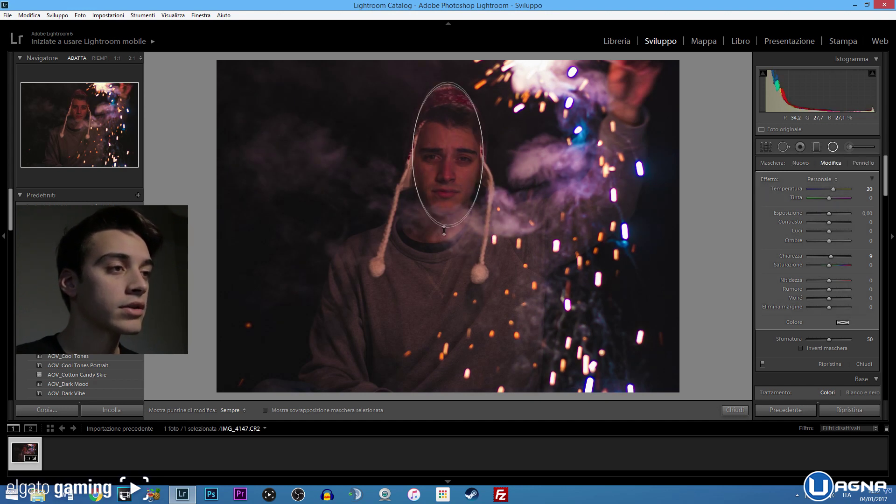
drag(440, 174, 438, 180)
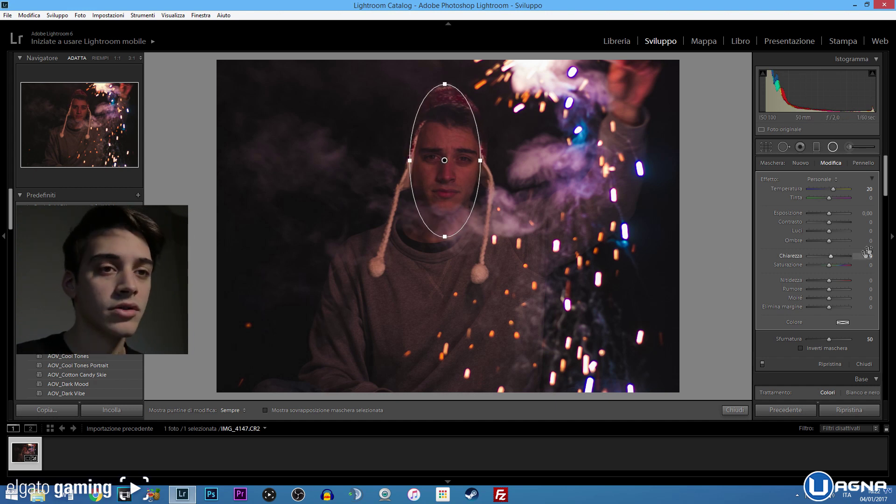
Reset the filter's Clarity and Temp to 0 and preview the mask coverage
double_click(794, 256)
double_click(793, 187)
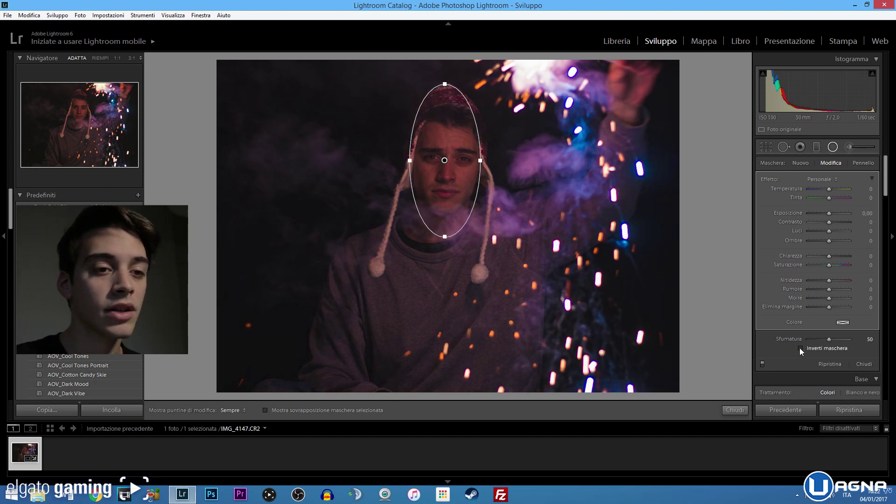
key(o)
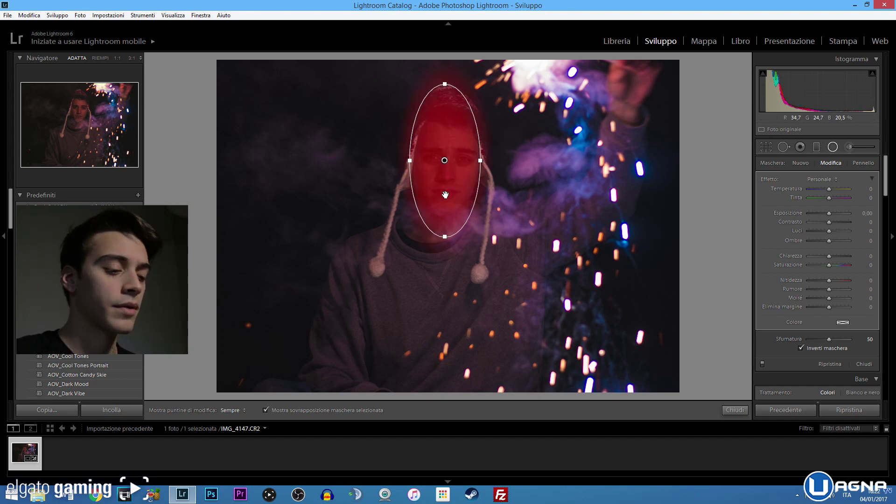
key(o)
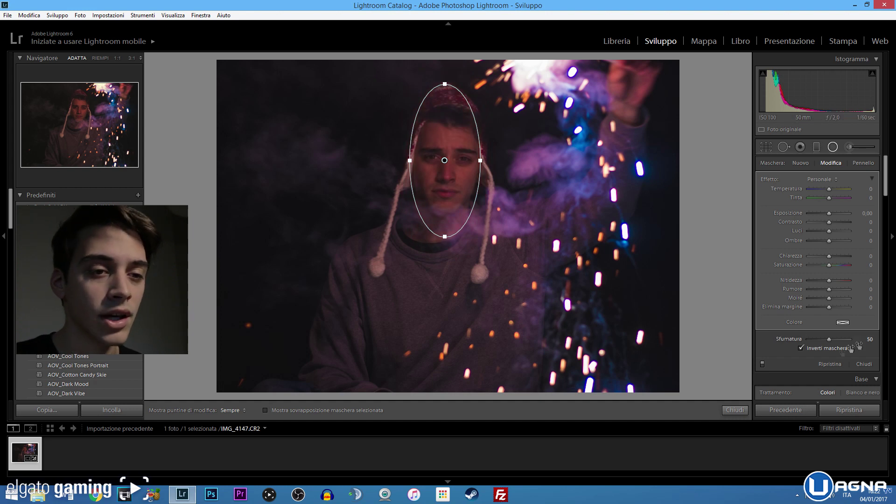
Uncheck Invert Mask, set filter Sharpness to -100, and widen the oval slightly
click(800, 348)
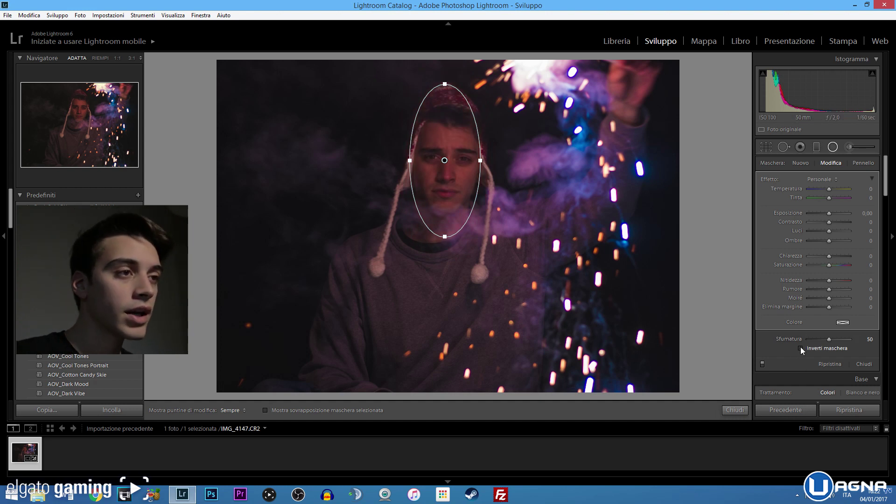
key(o)
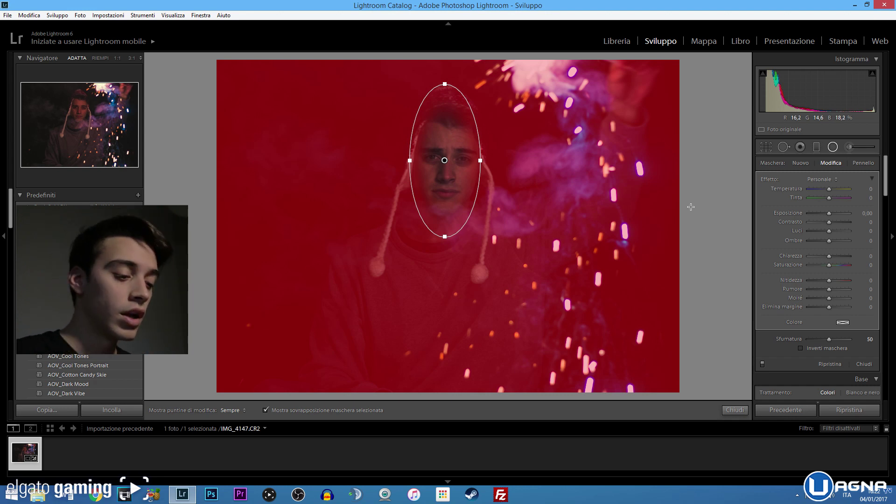
key(o)
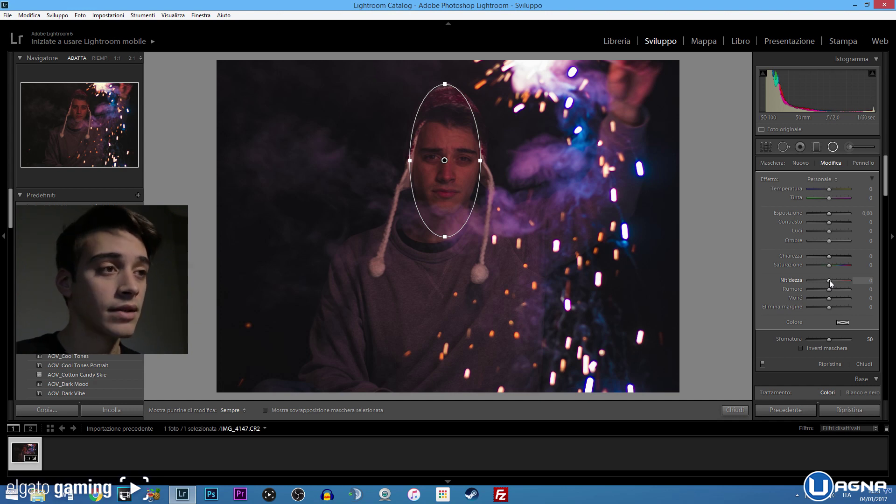
drag(829, 280, 763, 279)
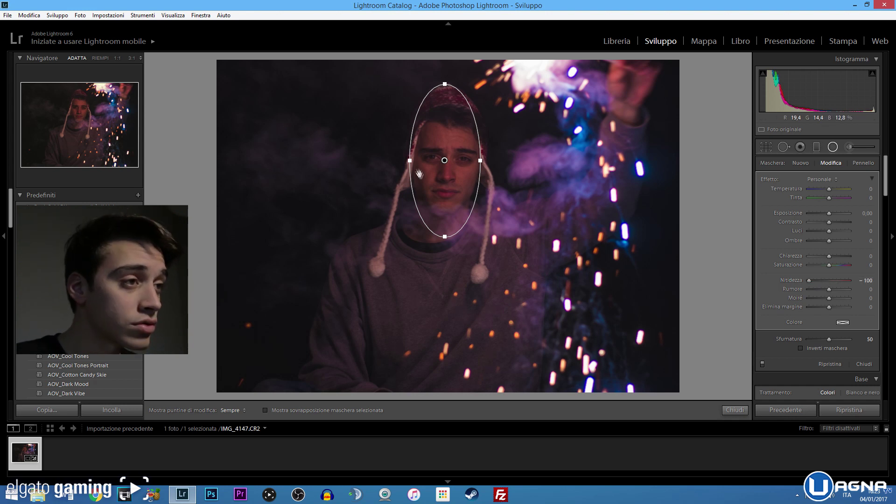
drag(483, 162, 486, 161)
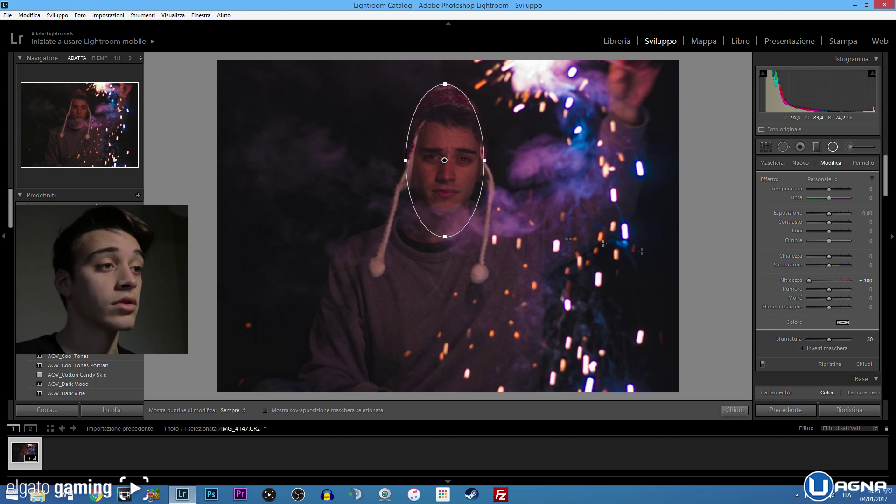
click(862, 364)
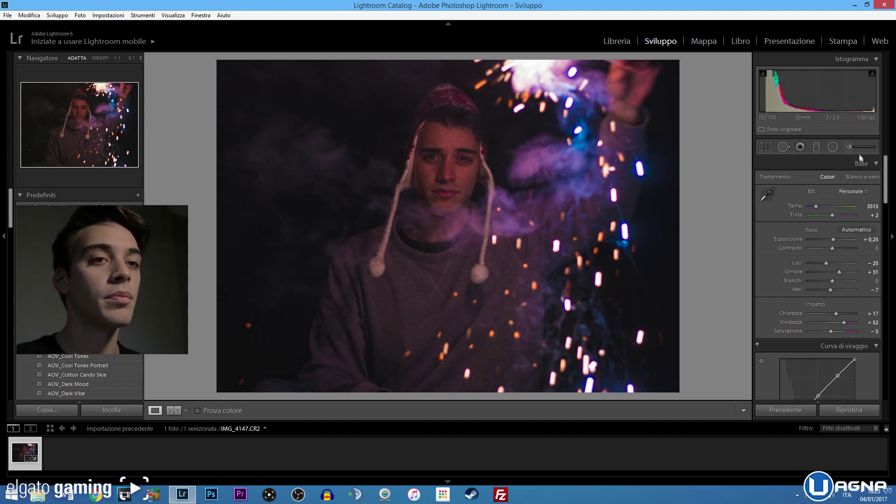
Start a new Adjustment Brush at 1:1 on the hat, with Auto Mask on and mask overlay shown
click(817, 147)
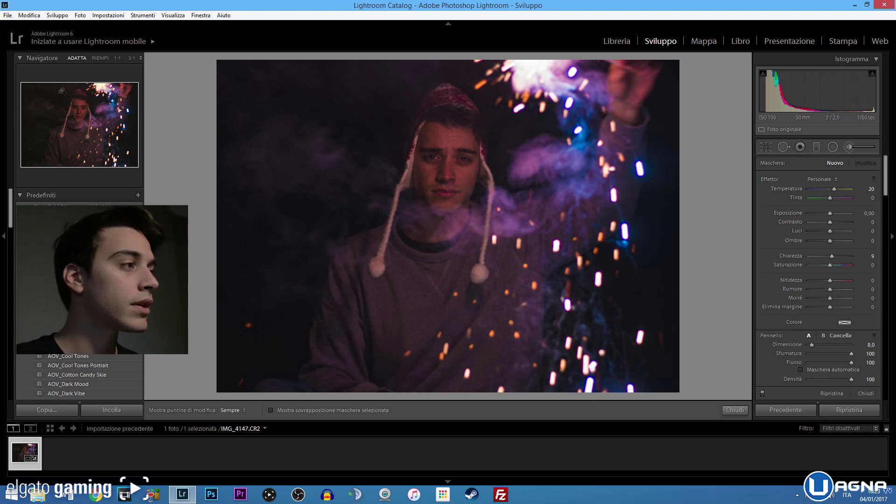
click(84, 93)
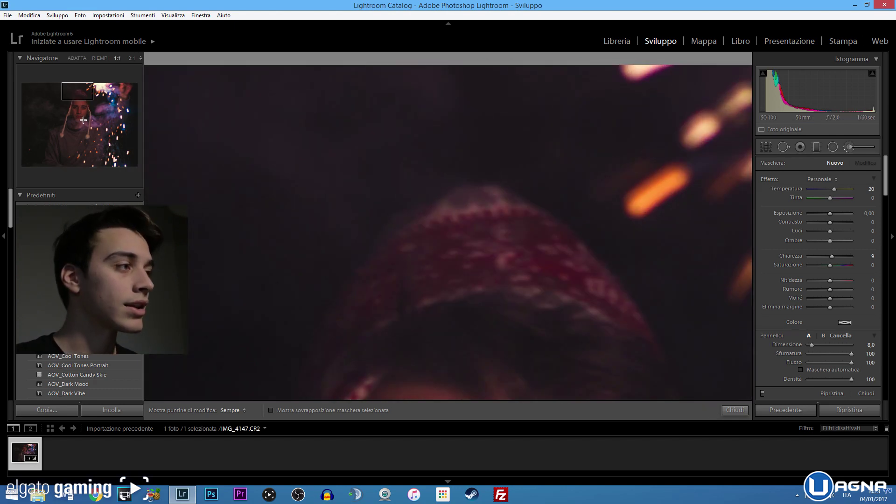
drag(79, 95, 77, 97)
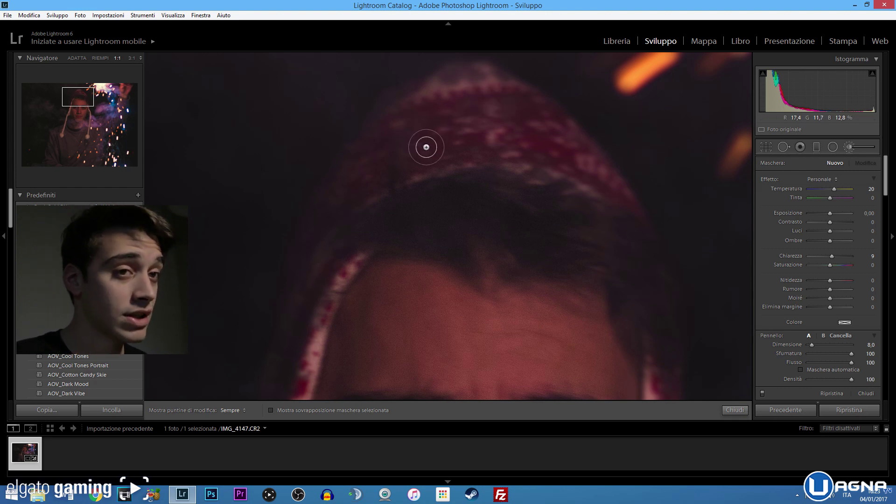
click(801, 369)
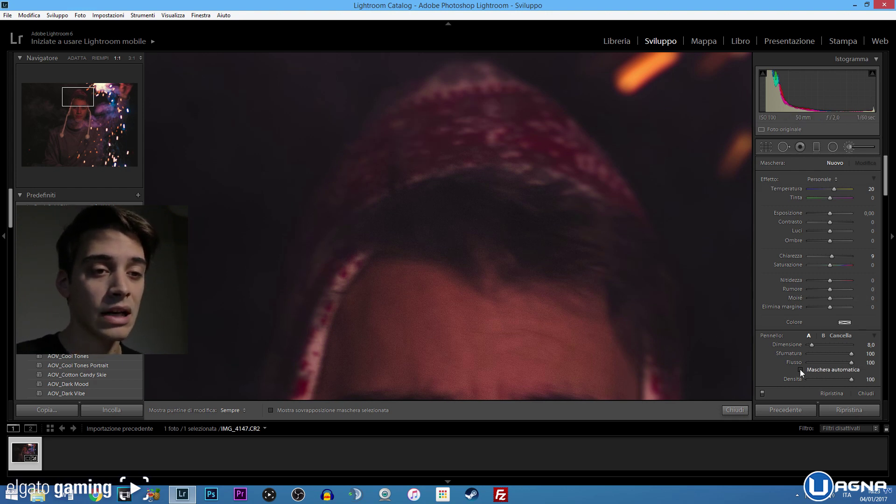
scroll(454, 158, up, 3)
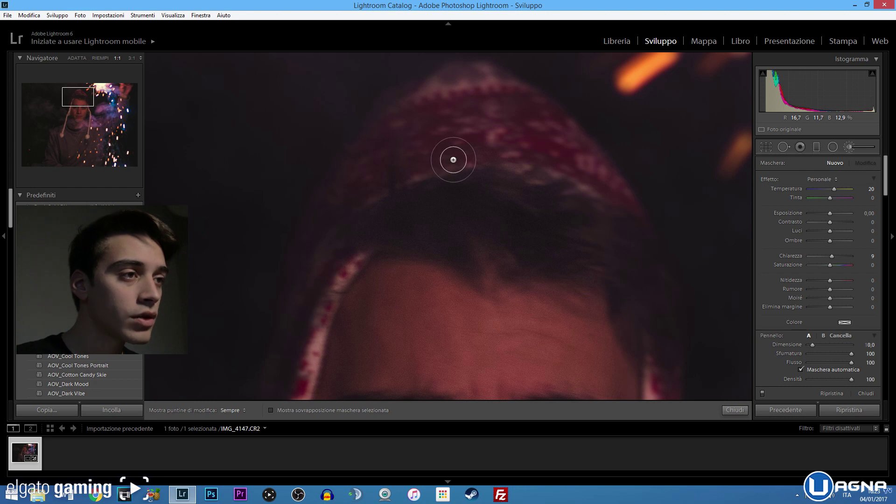
scroll(454, 162, up, 2)
scroll(455, 135, down, 4)
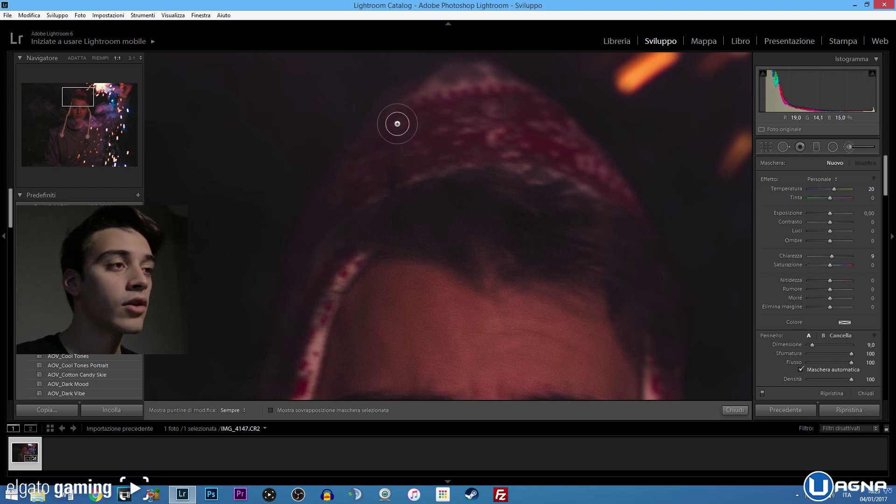
key(o)
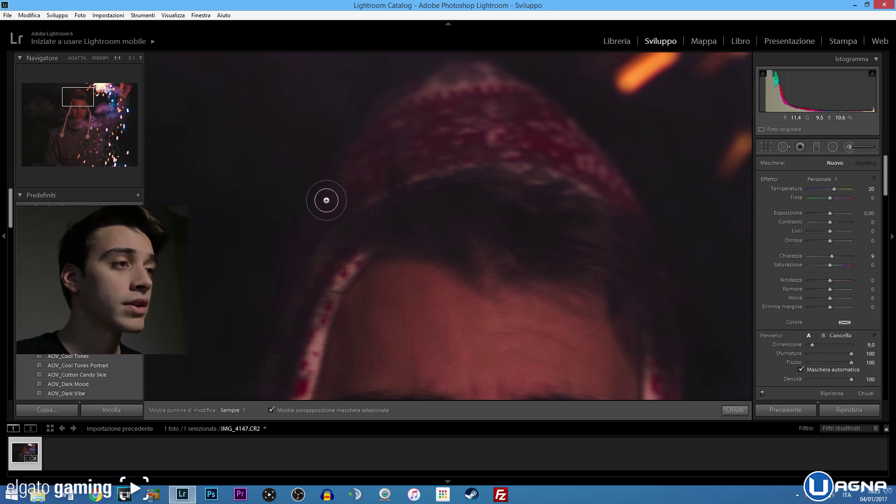
key(h)
Paint the hat's top edge, upper band and the flap left of the face
mouse_move(359, 149)
mouse_down()
mouse_move(527, 103)
mouse_move(619, 197)
mouse_move(540, 160)
mouse_move(414, 158)
mouse_move(332, 216)
mouse_move(308, 258)
mouse_up()
mouse_move(351, 181)
mouse_down()
mouse_move(359, 160)
mouse_move(446, 134)
mouse_move(508, 136)
mouse_move(566, 154)
mouse_move(539, 129)
mouse_up()
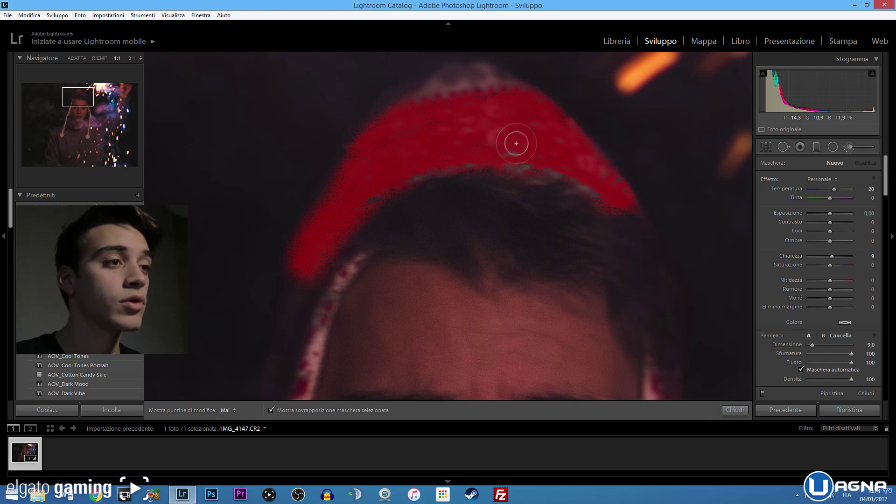
key(h)
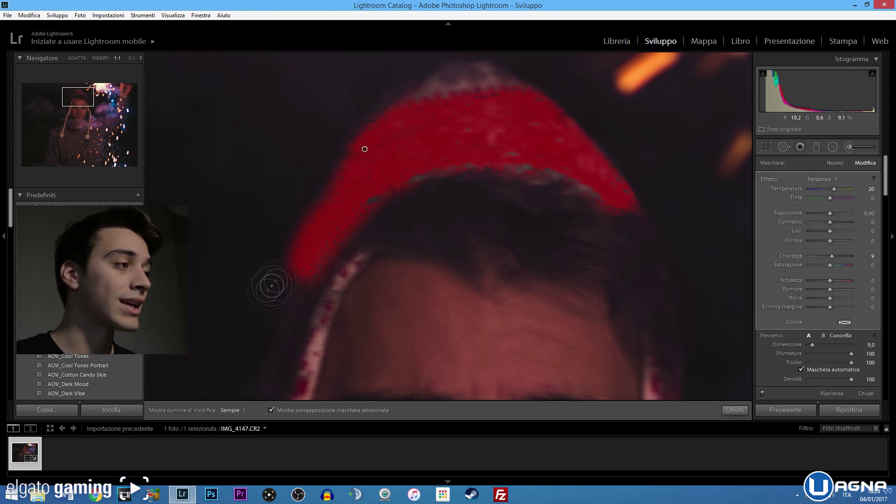
click(78, 102)
drag(77, 102, 76, 104)
scroll(327, 224, down, 5)
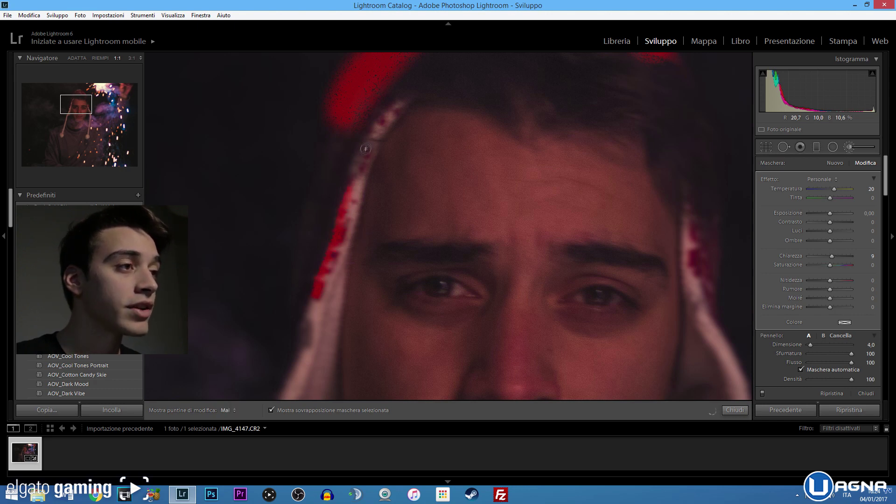
mouse_move(376, 117)
mouse_down()
mouse_move(353, 135)
mouse_move(344, 162)
mouse_move(340, 237)
mouse_up()
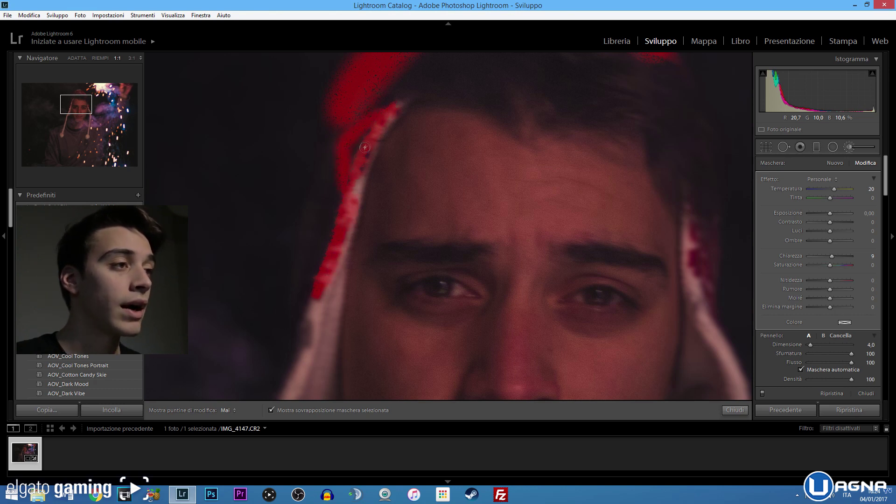
key(h)
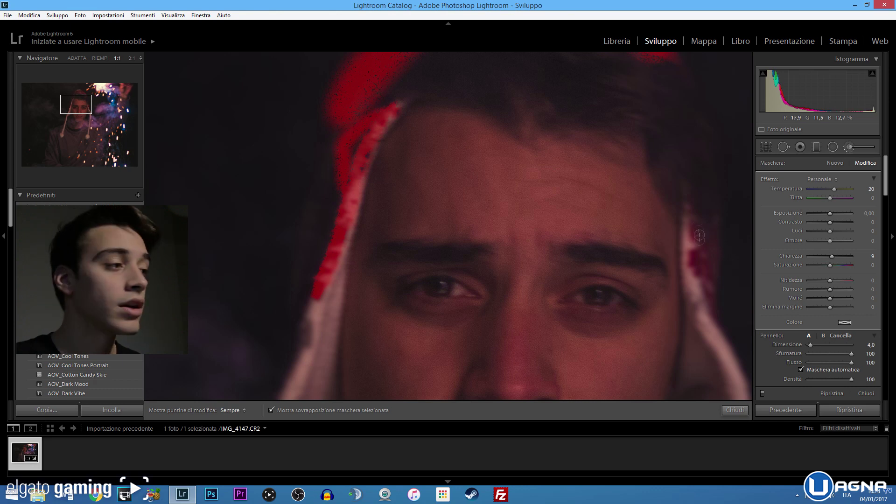
Paint the hat flap beside the right temple, then return to the whole-photo view
click(86, 106)
key(h)
drag(514, 229, 515, 200)
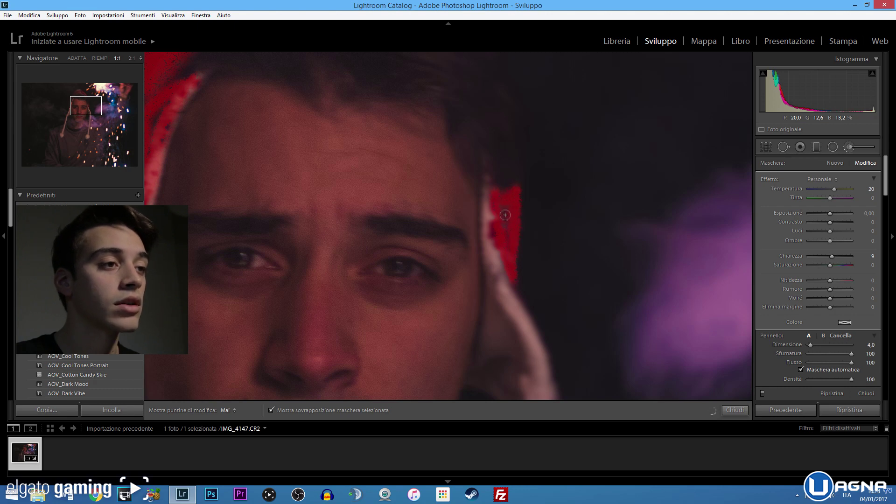
key(h)
drag(85, 109, 82, 100)
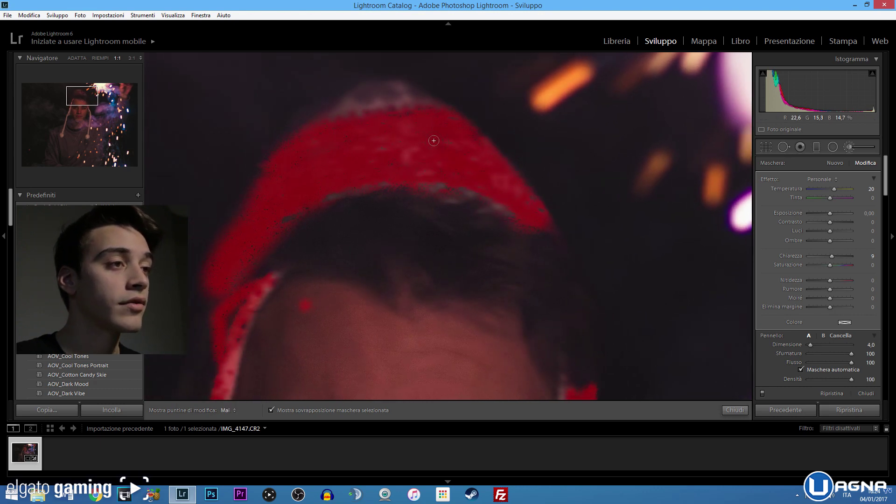
key(h)
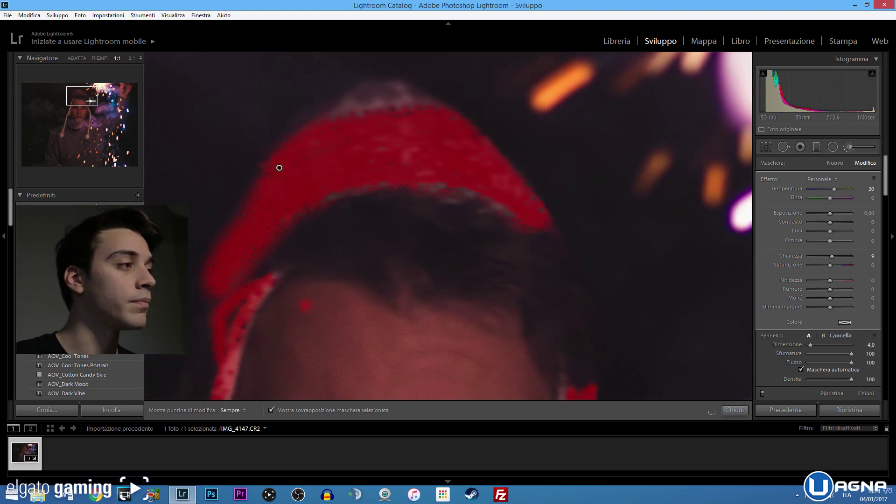
drag(96, 101, 82, 102)
key(z)
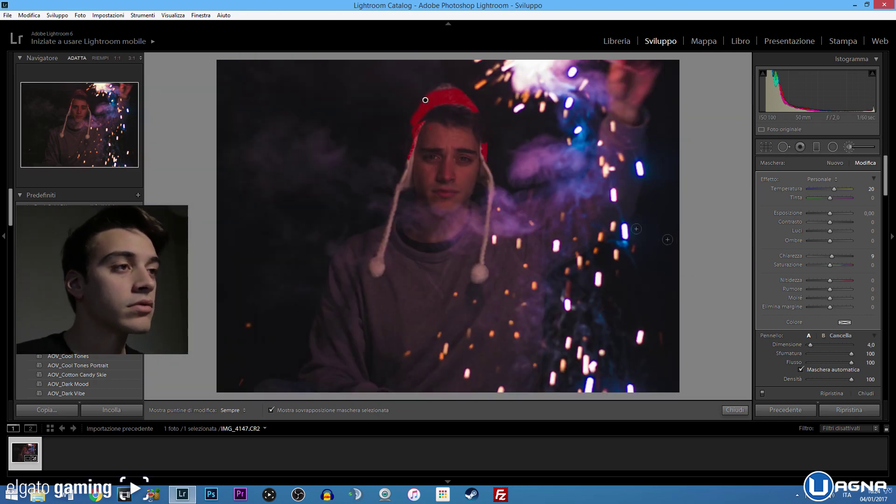
Hide the hat mask overlay, nudge its saturation and reset its Temperature to 0
key(o)
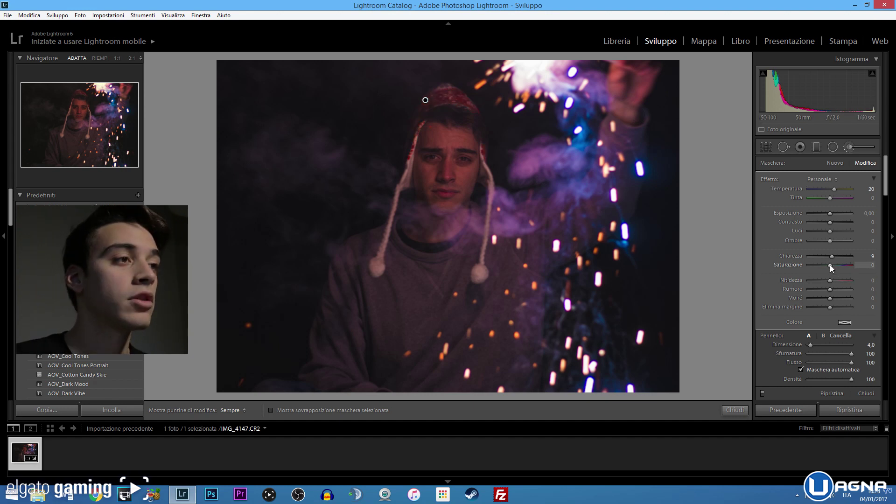
drag(837, 265, 835, 265)
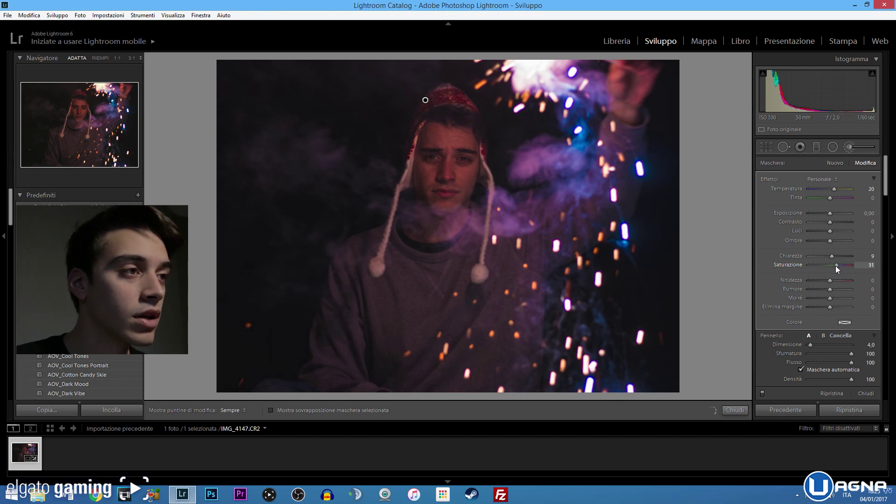
drag(838, 265, 843, 265)
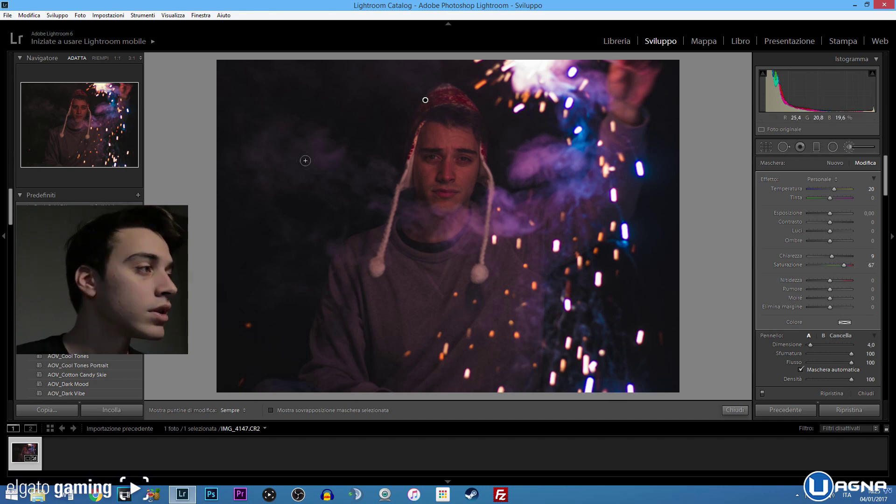
key(z)
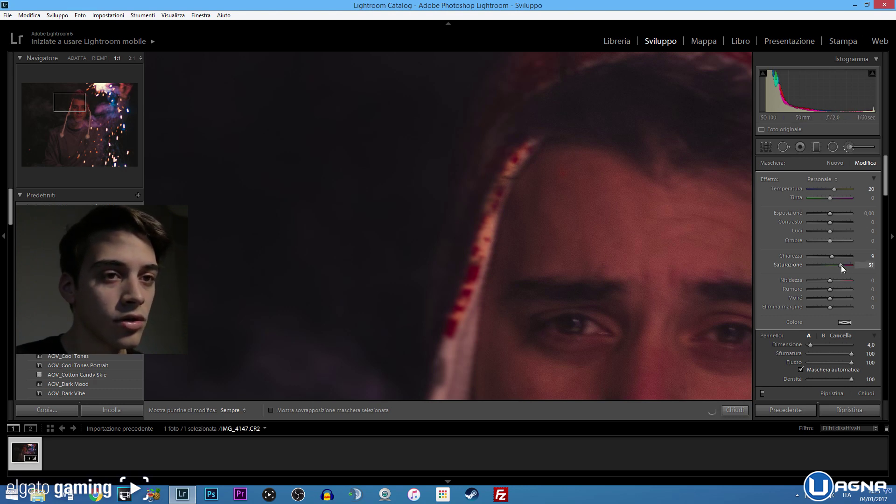
double_click(794, 187)
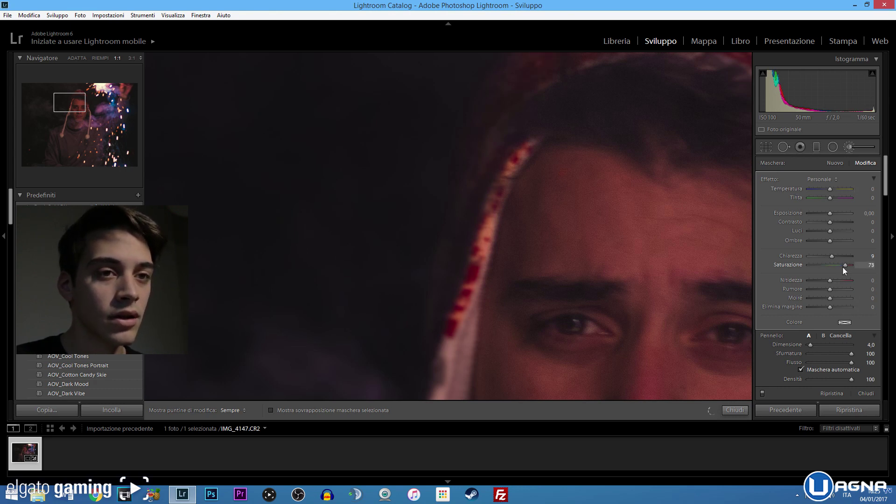
Set the hat adjustment's saturation to 60, compare with brush edits off, and finish brushing
drag(842, 267, 839, 267)
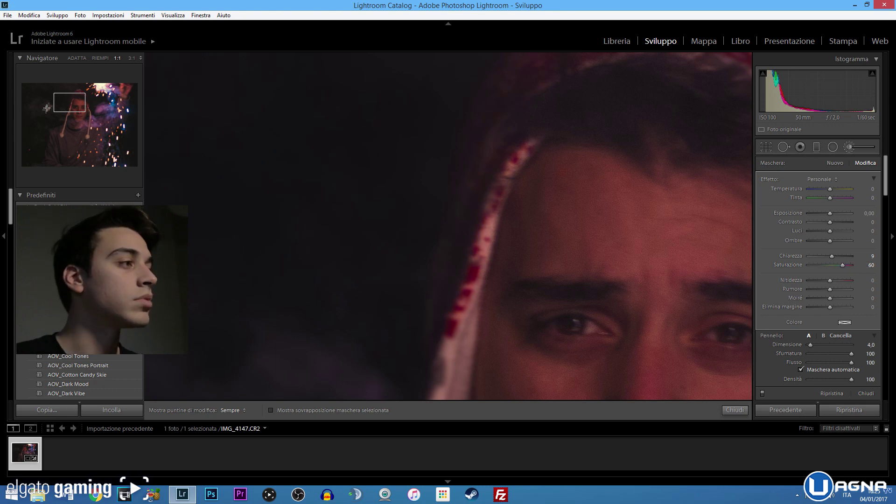
key(z)
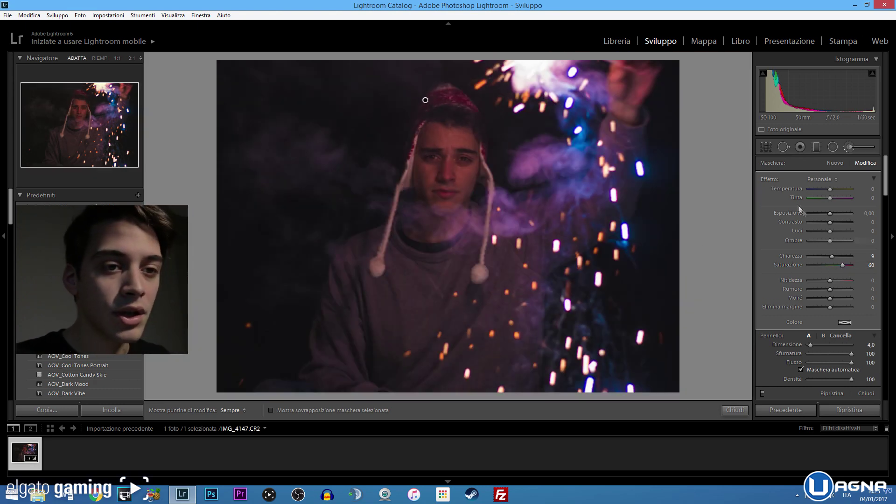
click(762, 393)
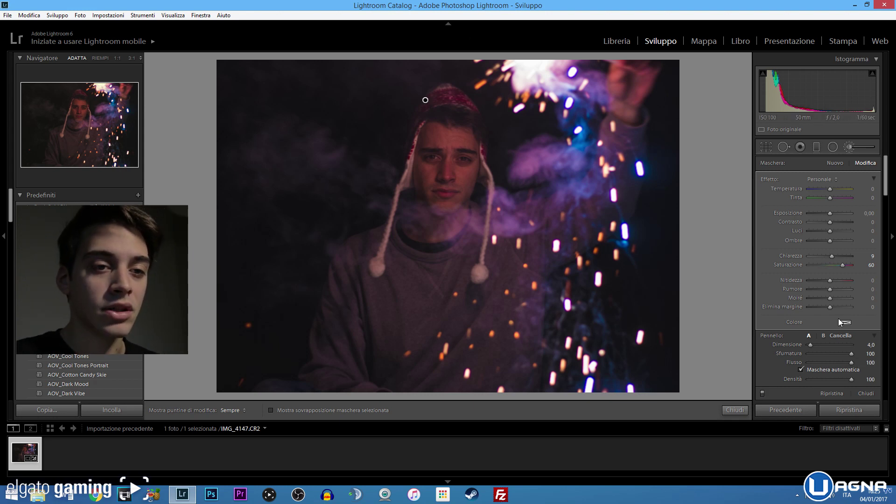
click(865, 393)
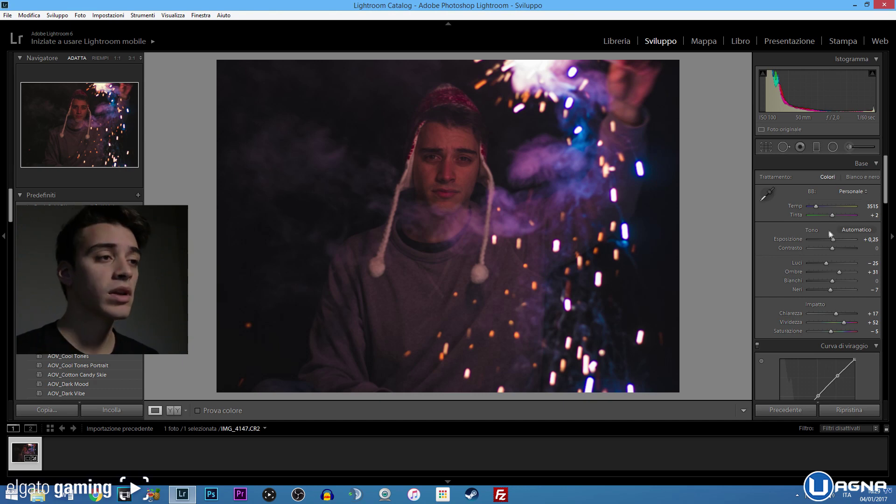
Zoom to 1:1 on the face and start a new brush with the Miglioramento iride effect
click(433, 159)
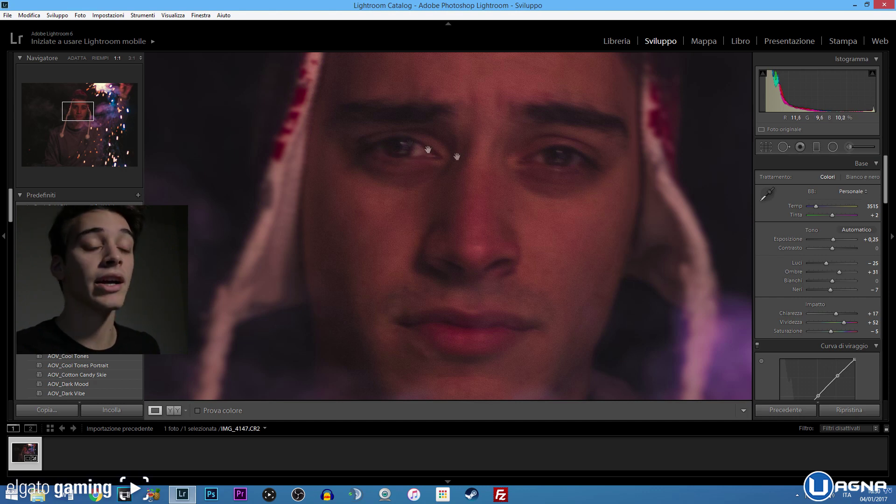
click(849, 148)
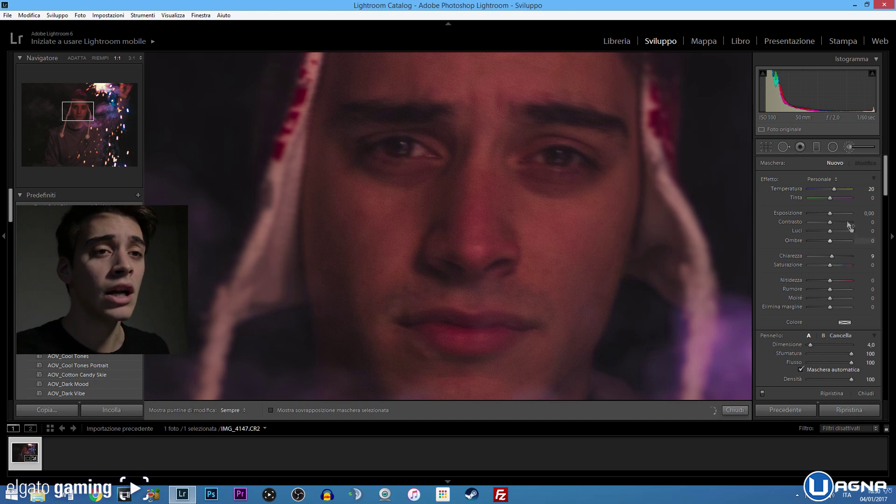
click(835, 181)
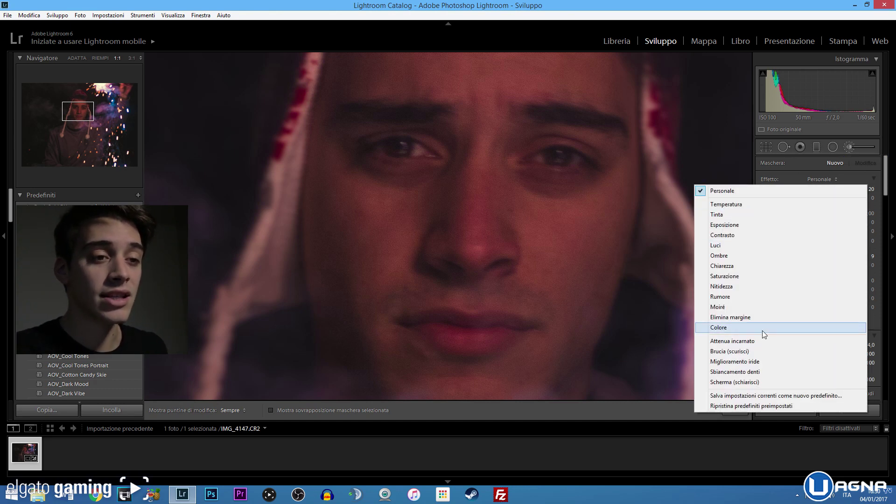
click(751, 362)
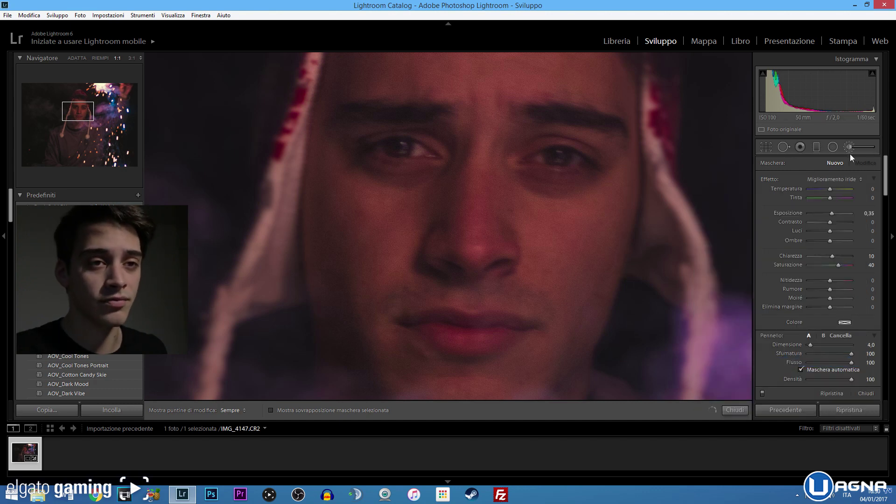
click(837, 182)
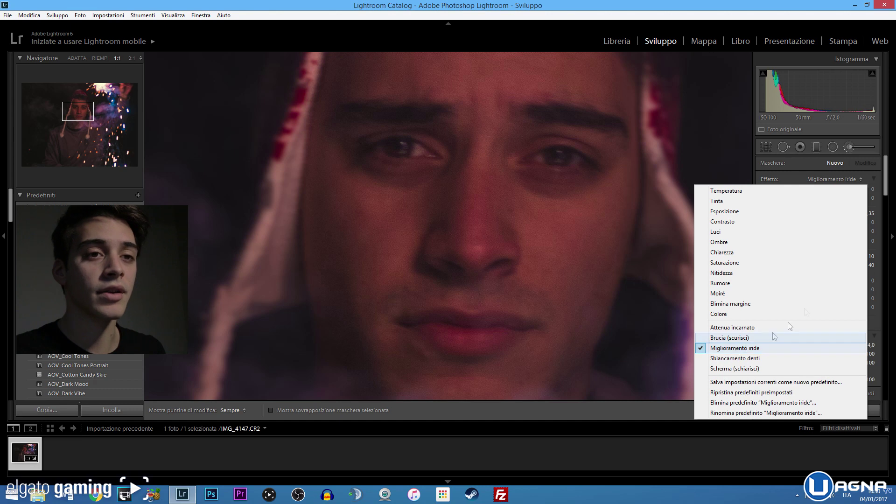
click(831, 166)
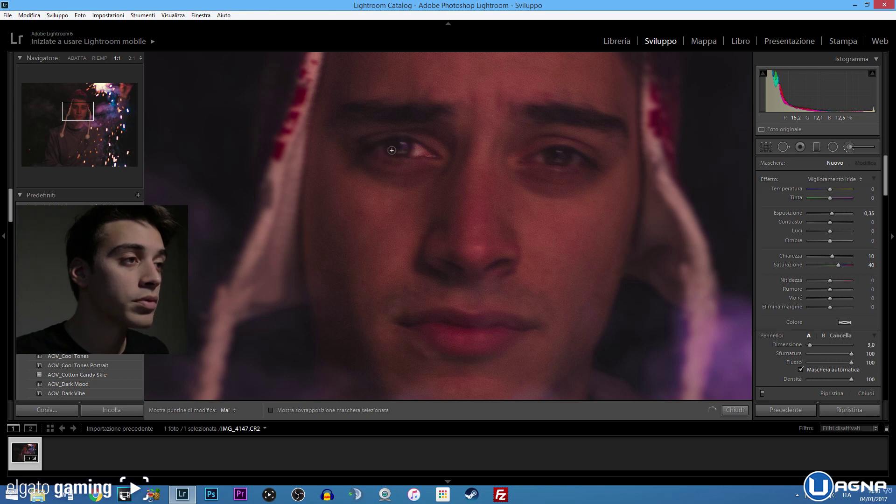
Brush the iris enhancement over the eyes, pan the close-up, then fit the photo and exit brushing
drag(379, 148, 408, 149)
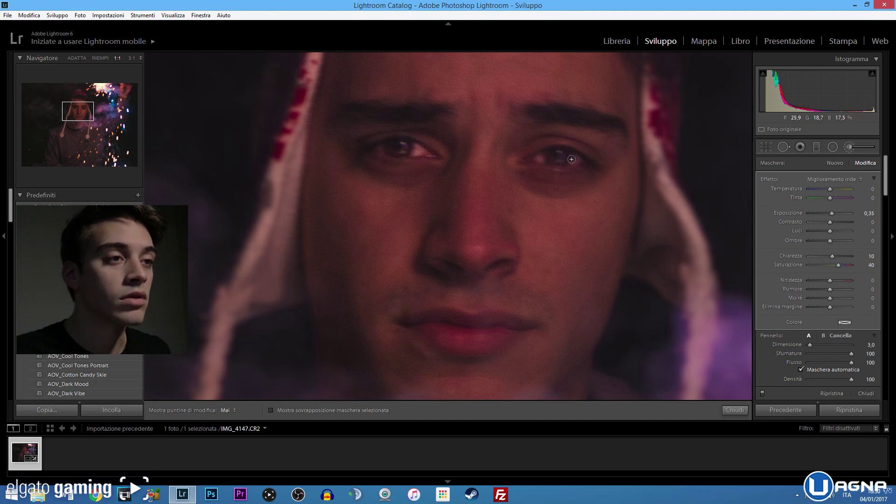
key(h)
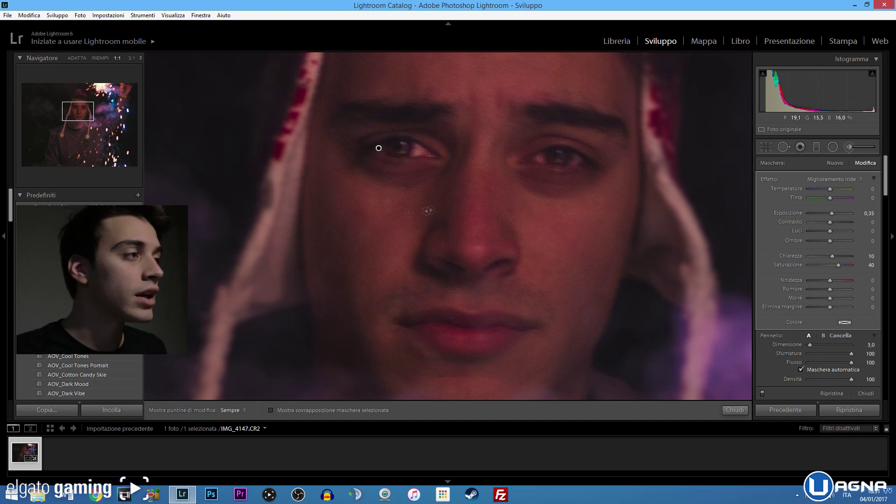
drag(84, 112, 83, 114)
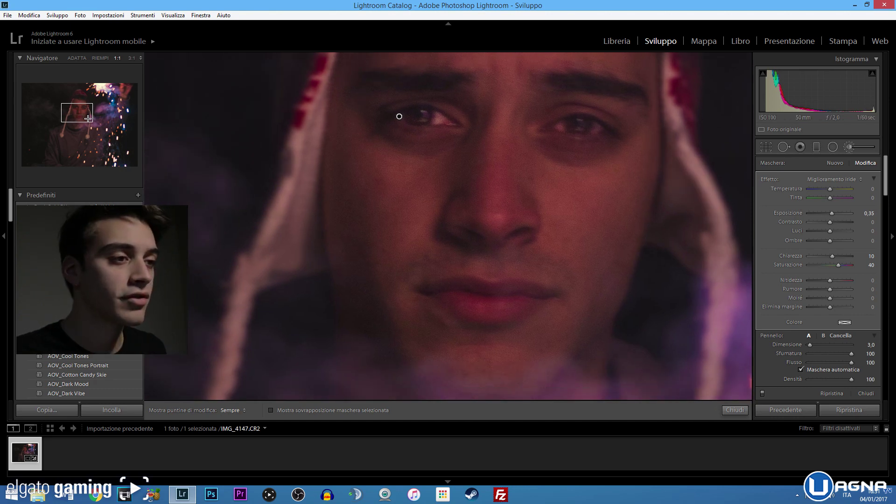
drag(88, 118, 84, 115)
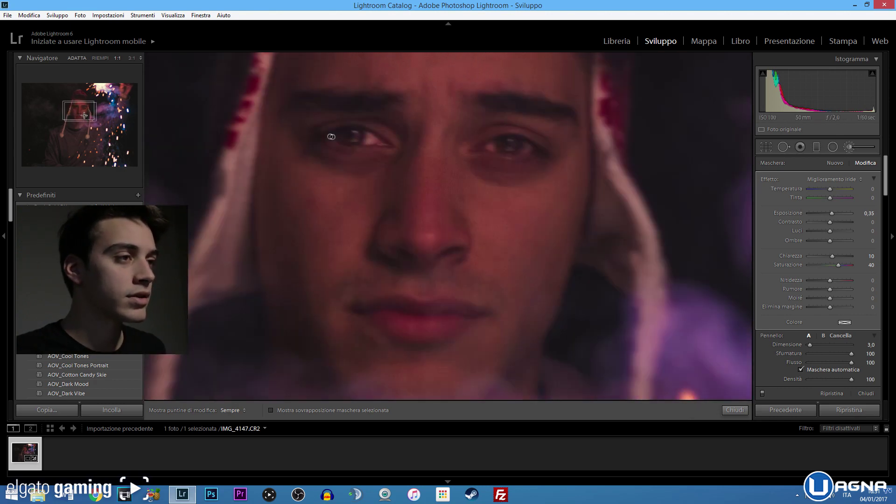
key(z)
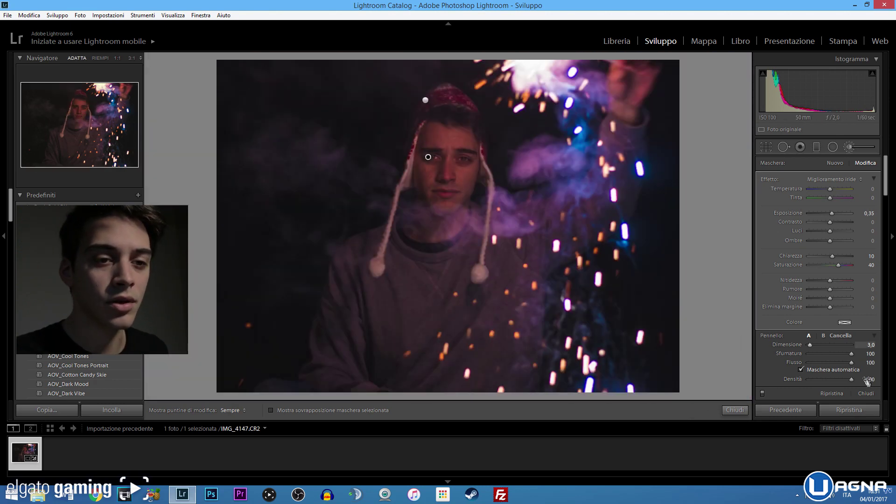
click(868, 391)
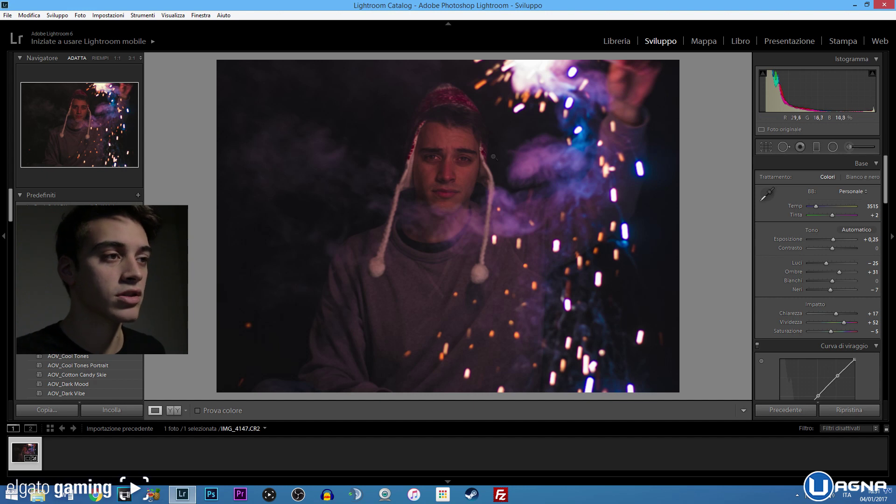
Draw a radial filter ellipse over the face, reset Temperatura to 0, and invert the mask
click(832, 146)
mouse_move(444, 160)
mouse_down()
mouse_move(462, 195)
mouse_move(417, 242)
mouse_up()
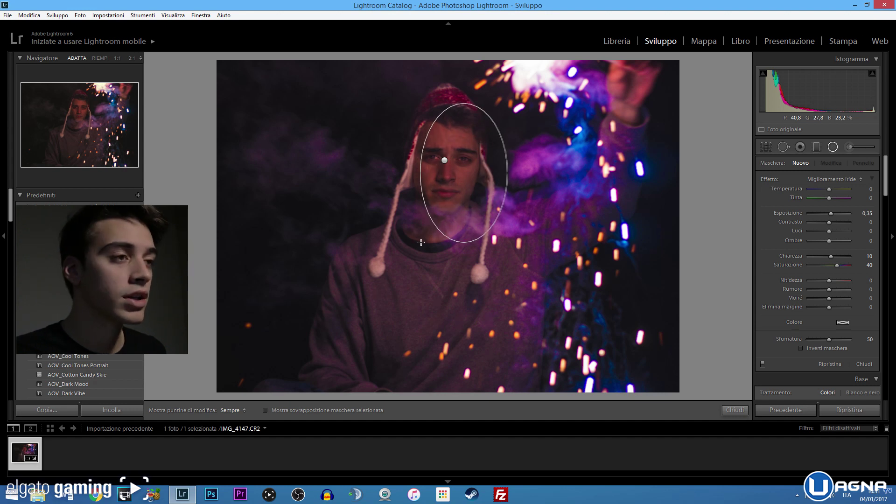
drag(417, 242, 425, 240)
drag(465, 173, 447, 150)
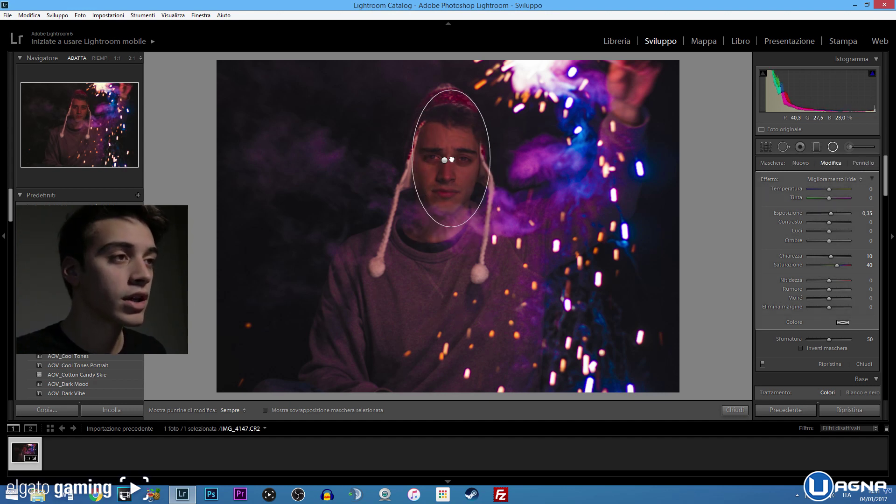
click(832, 179)
click(778, 189)
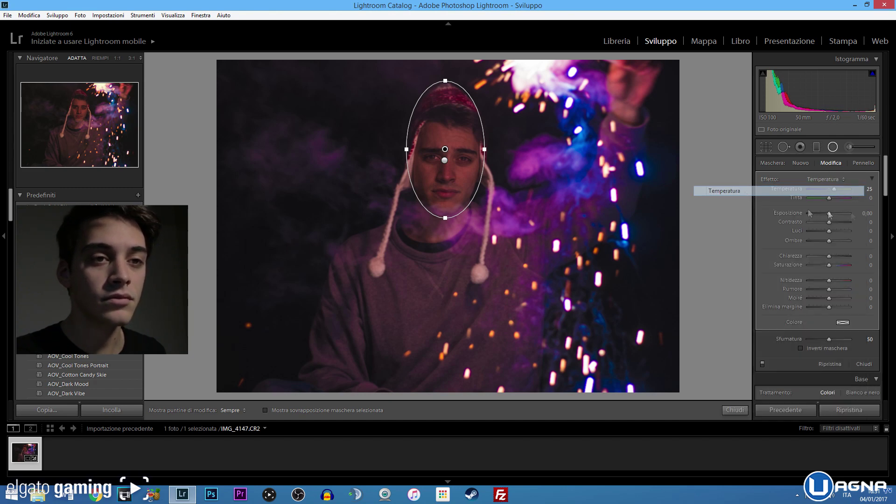
double_click(778, 188)
click(801, 348)
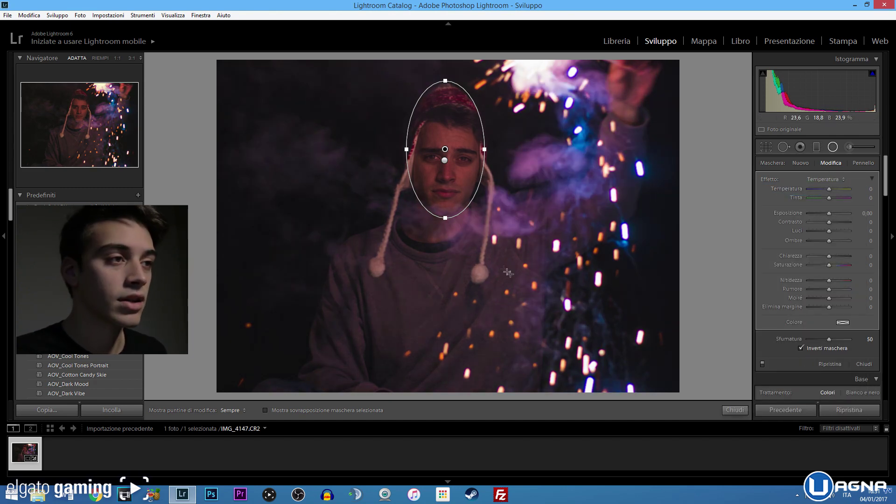
Refit the ellipse to the face using the overlay, set Saturazione to −16, and close the filter
key(o)
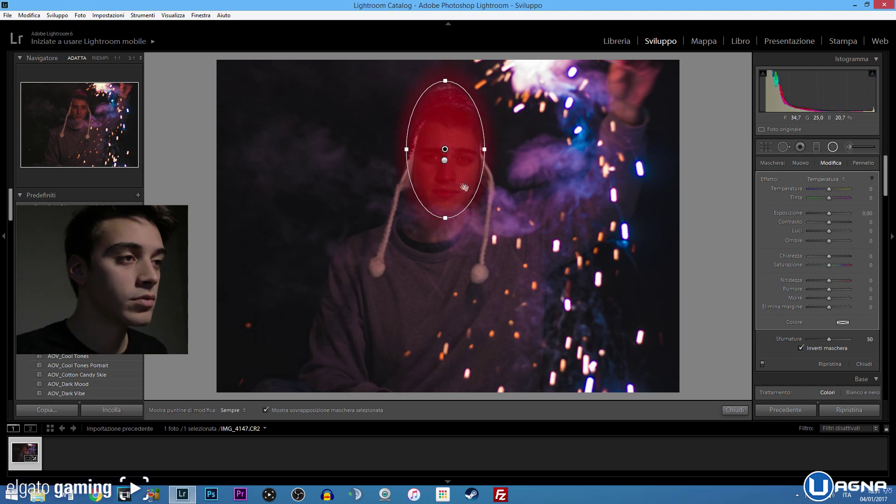
drag(446, 148, 447, 158)
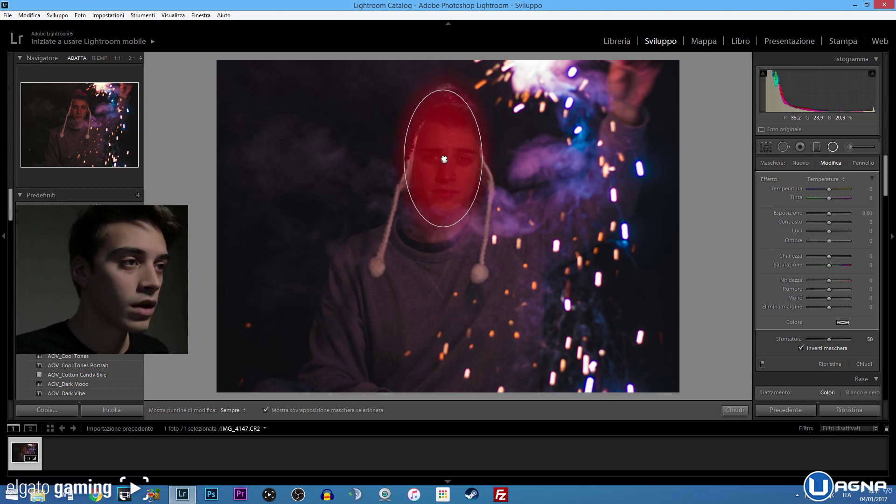
drag(446, 90, 450, 111)
drag(406, 158, 447, 168)
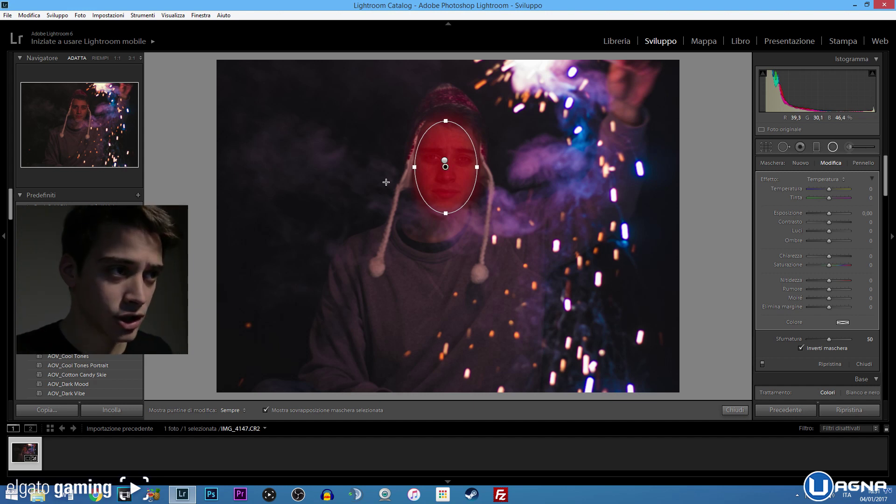
key(o)
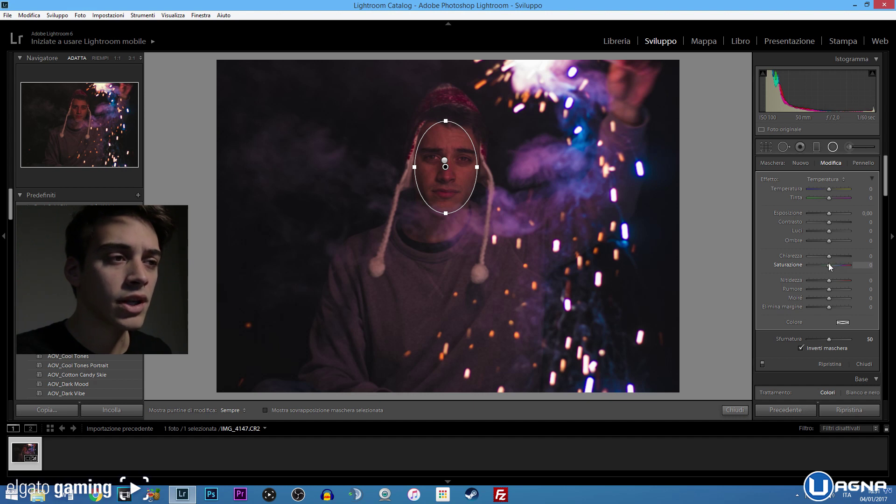
drag(829, 267, 828, 267)
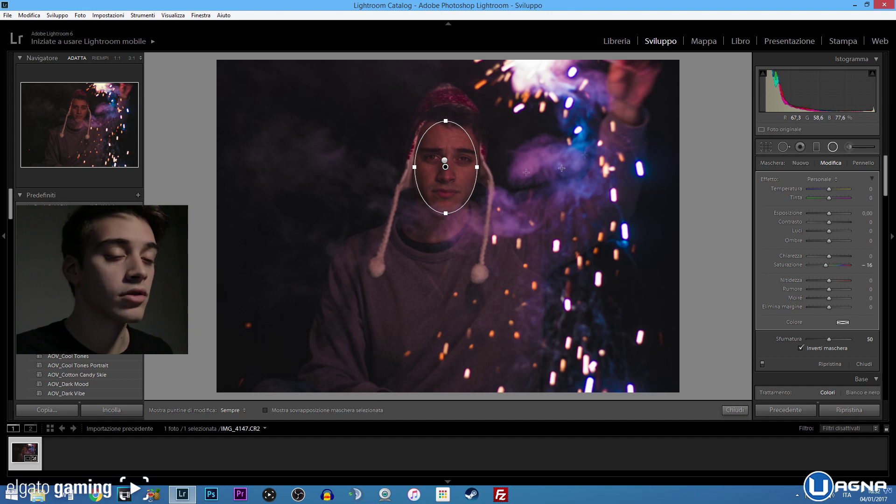
click(864, 365)
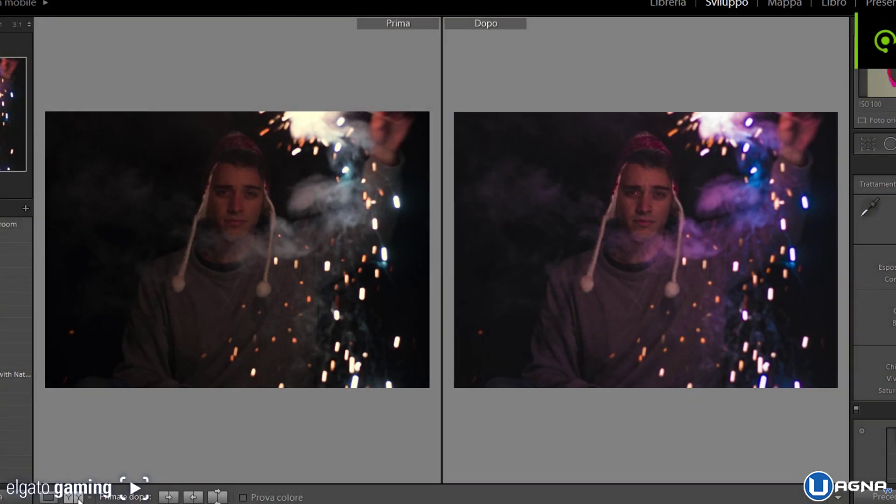
click(79, 500)
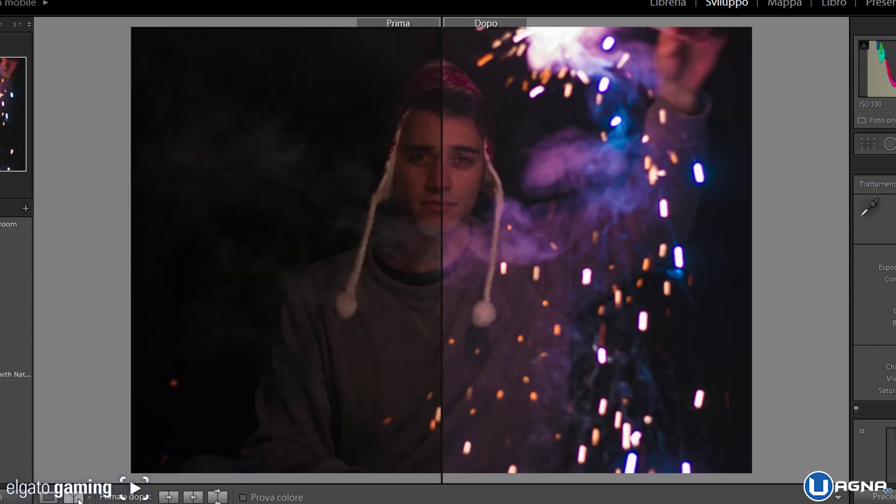
click(78, 500)
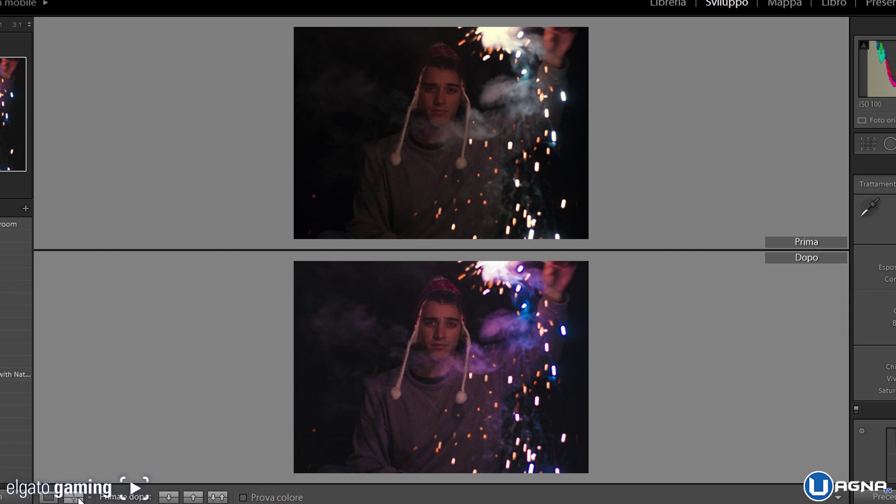
click(79, 499)
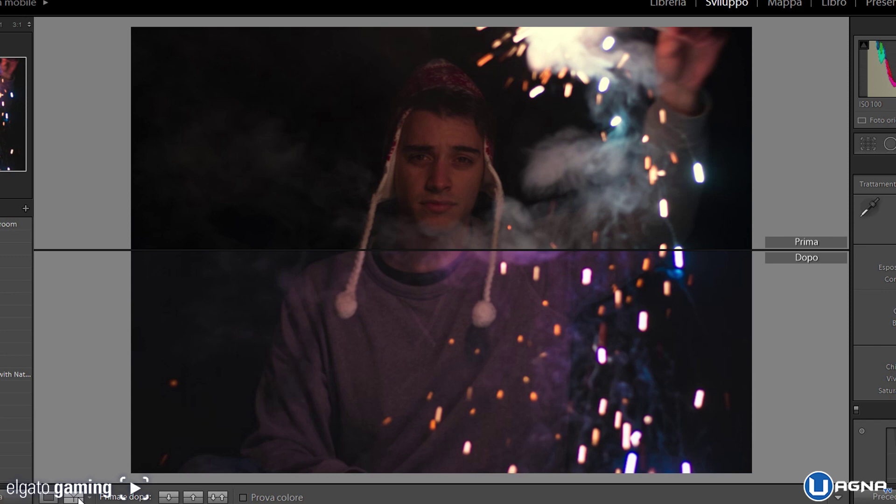
click(79, 499)
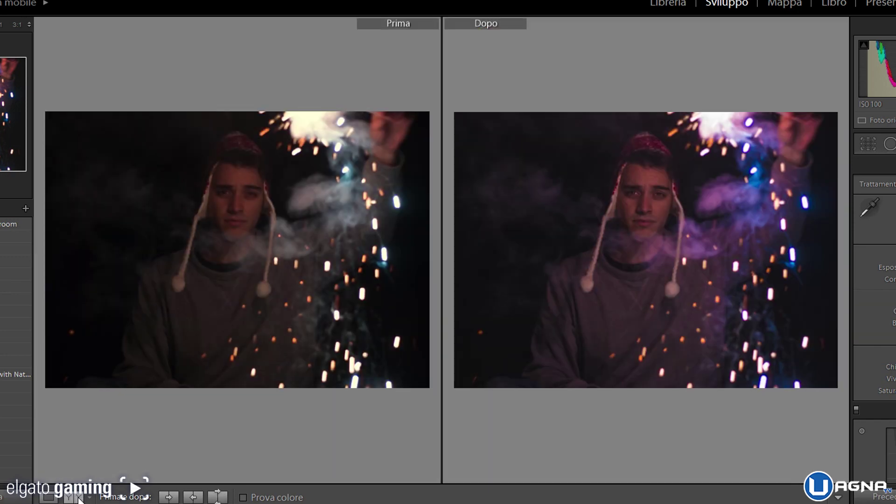